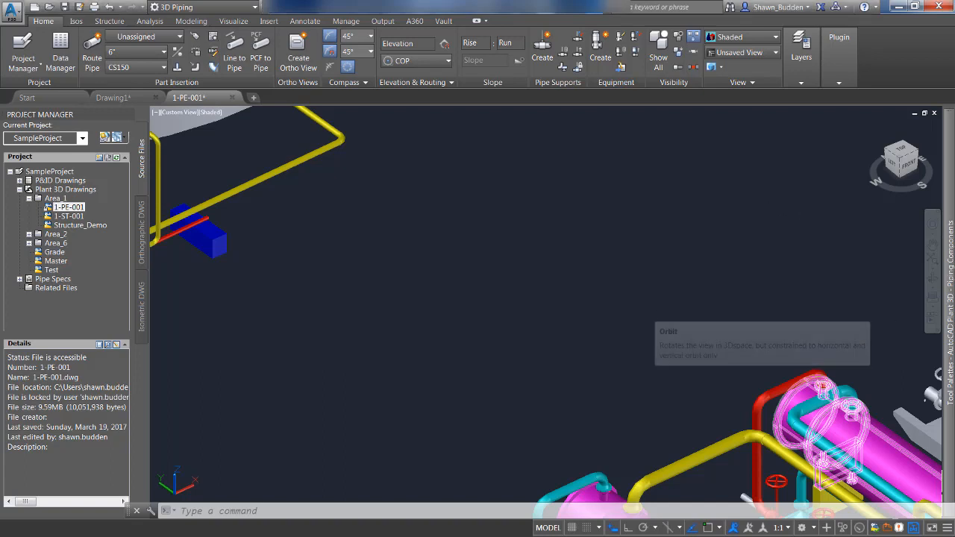
Start creating a new piece of equipment in the 1-PE-001 drawing.
{"action": "left_click", "coordinate": [655, 310]}
{"action": "left_click", "coordinate": [406, 170]}
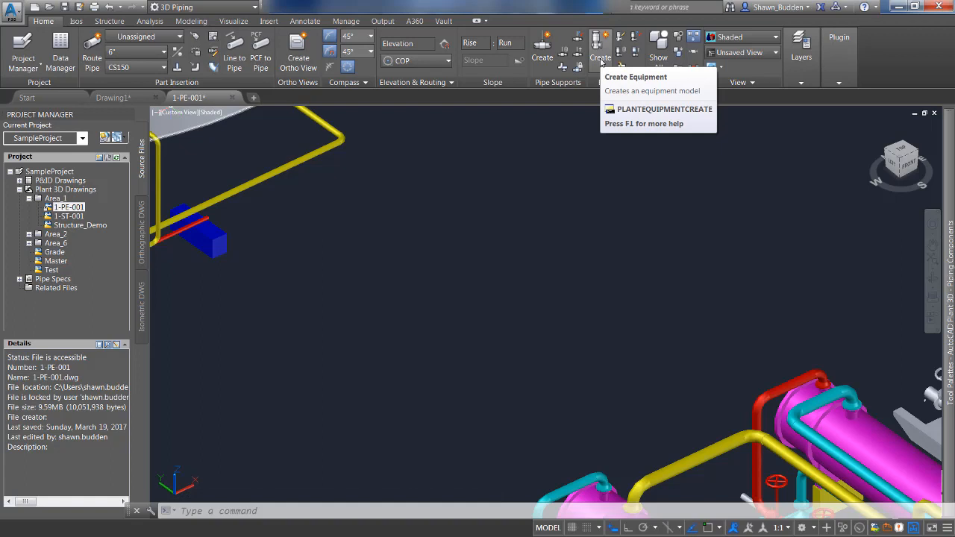
{"action": "left_click", "coordinate": [601, 59]}
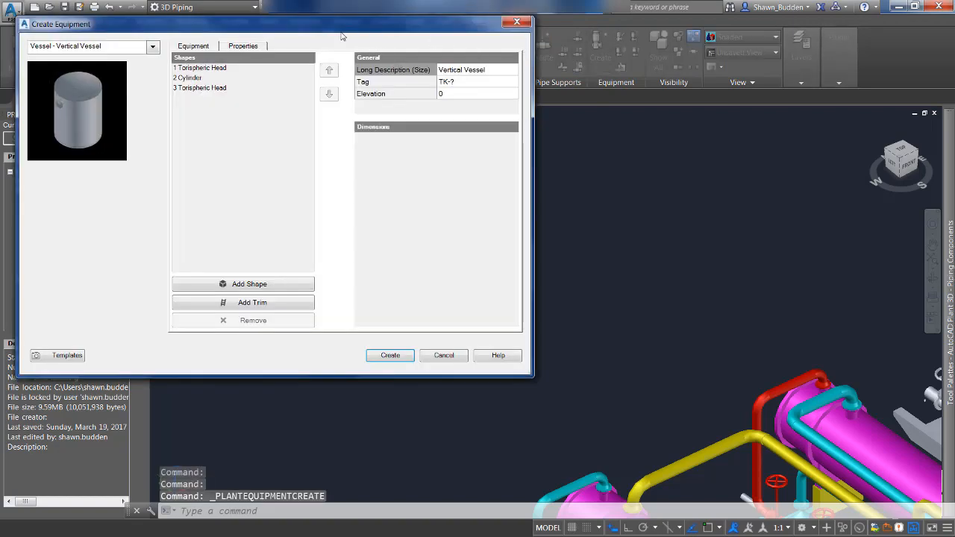
{"action": "left_click_drag", "start_coordinate": [131, 30], "coordinate": [284, 102]}
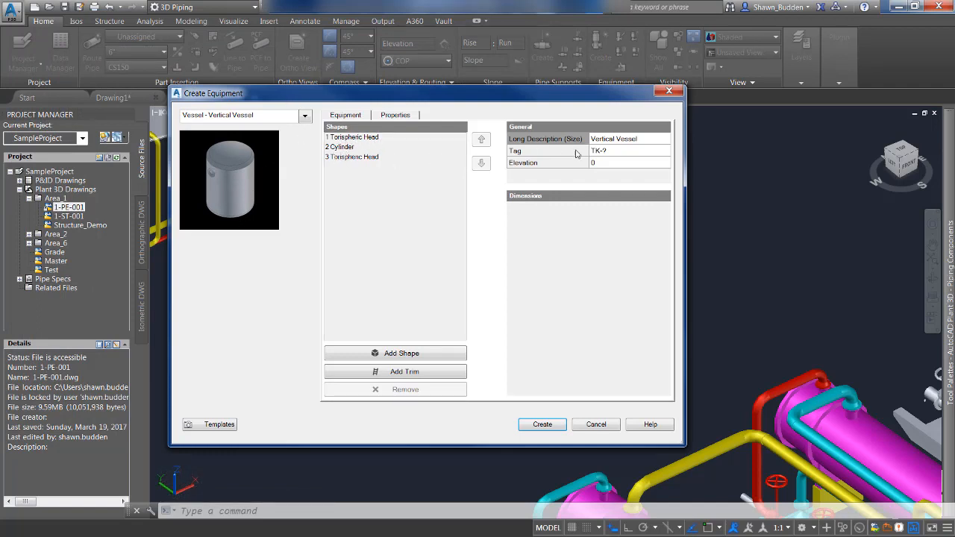
Try a new horizontal filter as the equipment type and view the shapes that can be added to it.
{"action": "left_click", "coordinate": [305, 116]}
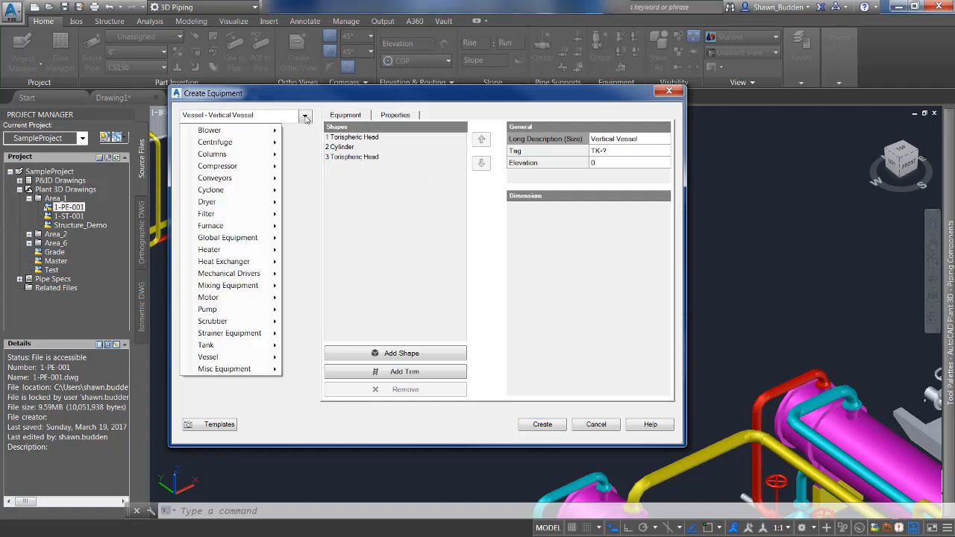
{"action": "mouse_move", "coordinate": [218, 217]}
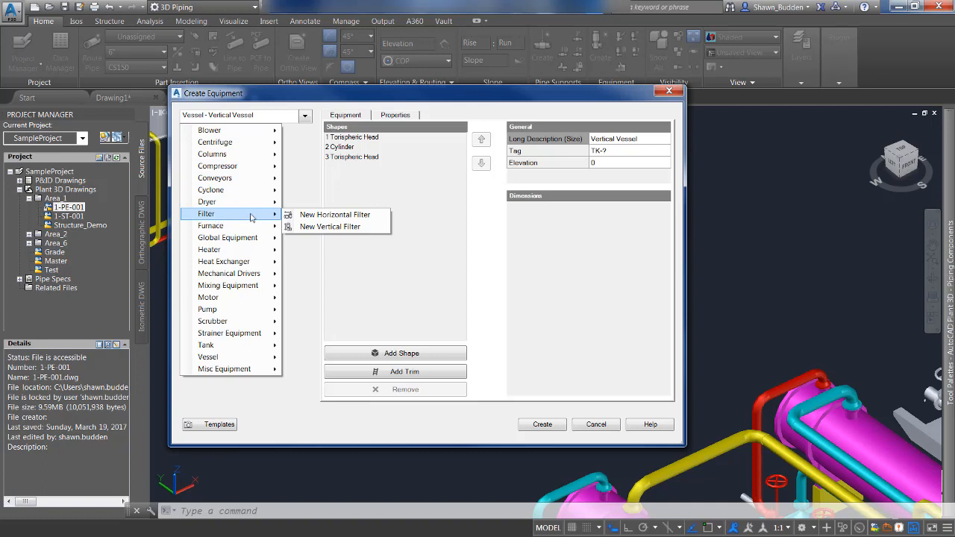
{"action": "left_click", "coordinate": [309, 215]}
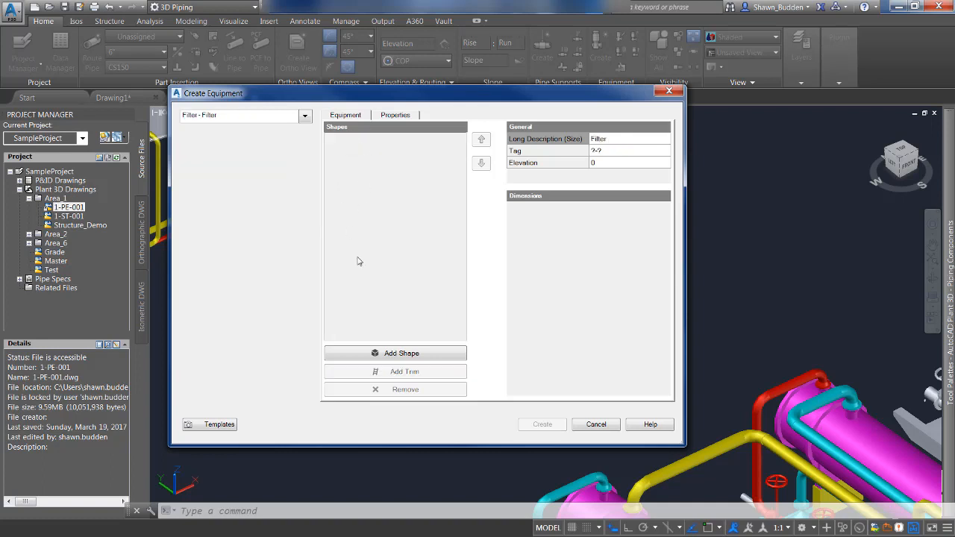
{"action": "left_click", "coordinate": [403, 353]}
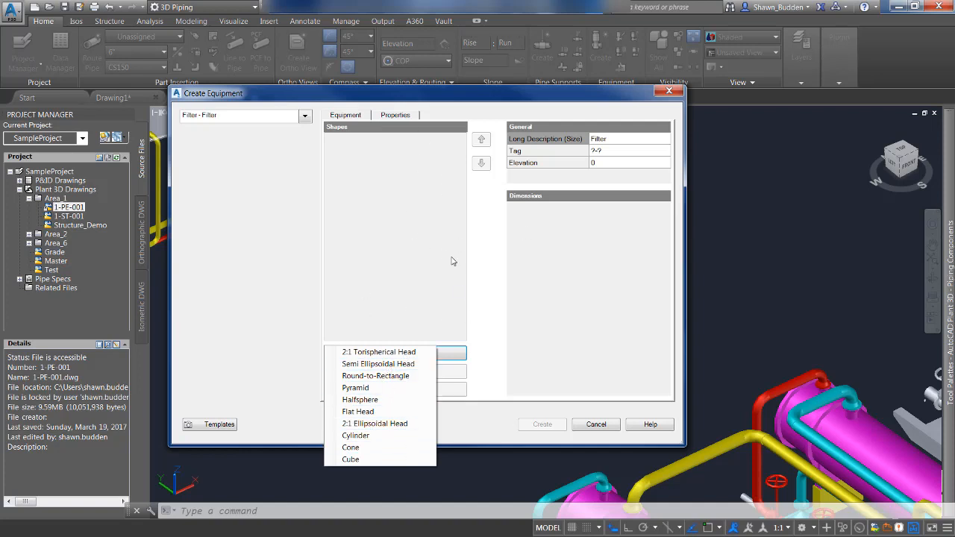
{"action": "left_click", "coordinate": [305, 116]}
Set the equipment type to the predefined Vertical Vessel.
{"action": "left_click", "coordinate": [304, 116]}
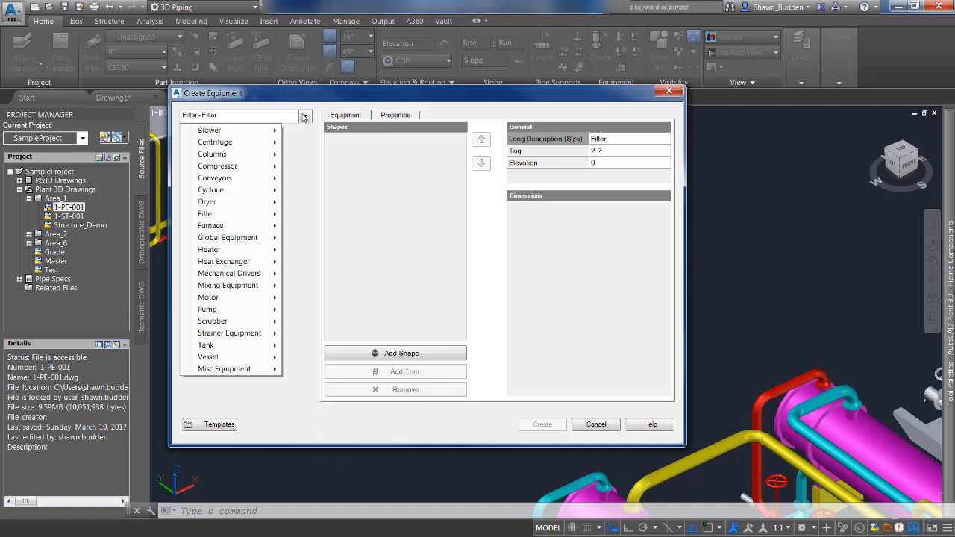
{"action": "mouse_move", "coordinate": [252, 359]}
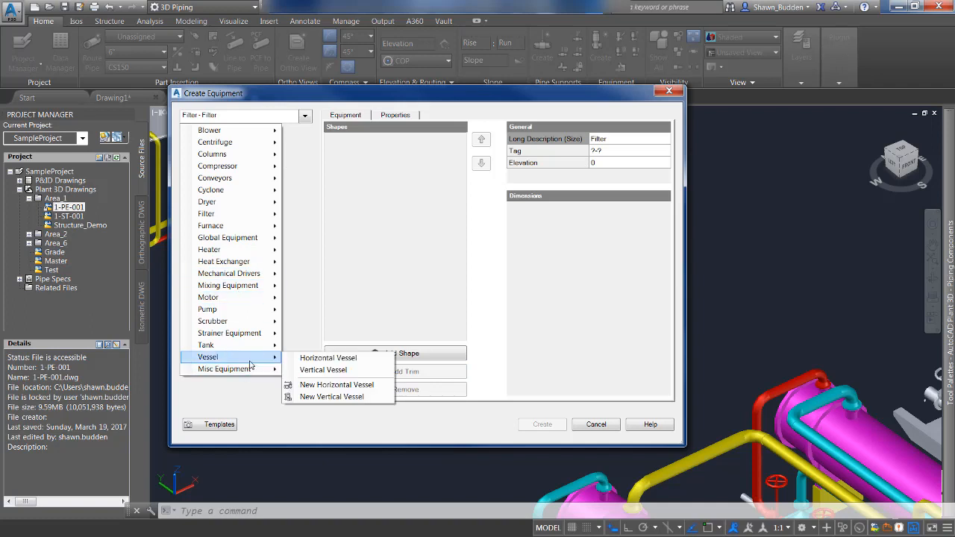
{"action": "left_click", "coordinate": [308, 370]}
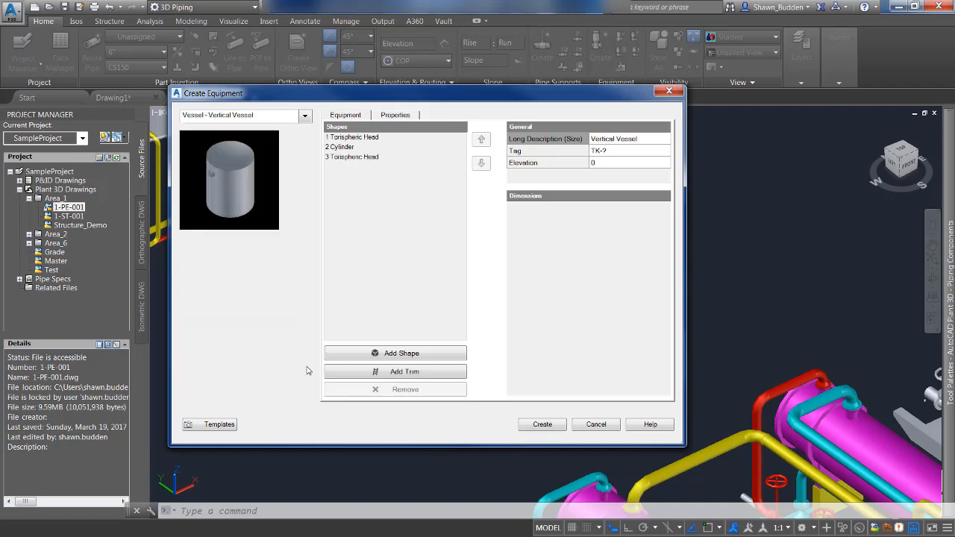
Check the dimensions of the vessel's heads and cylinder, and set the cylinder's height to 15'.
{"action": "left_click", "coordinate": [378, 138]}
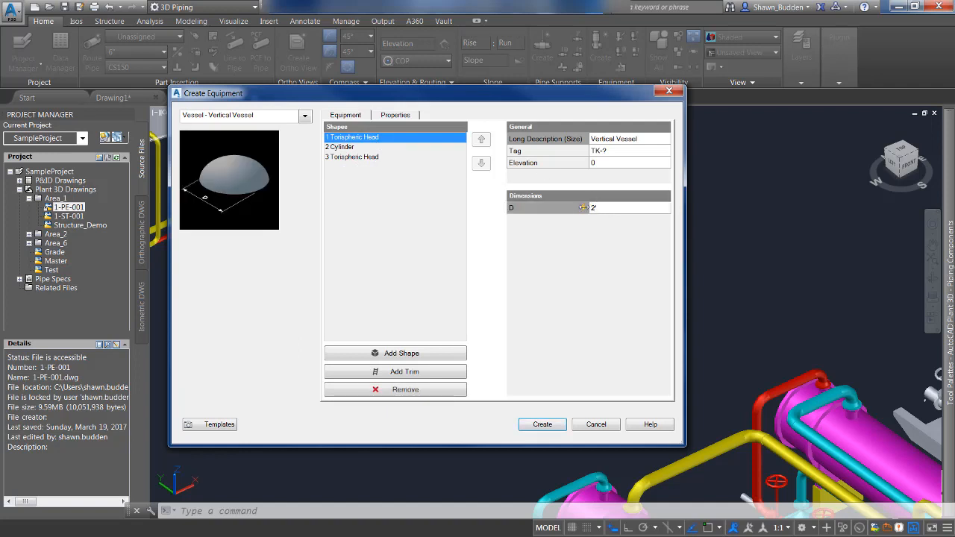
{"action": "left_click", "coordinate": [351, 147]}
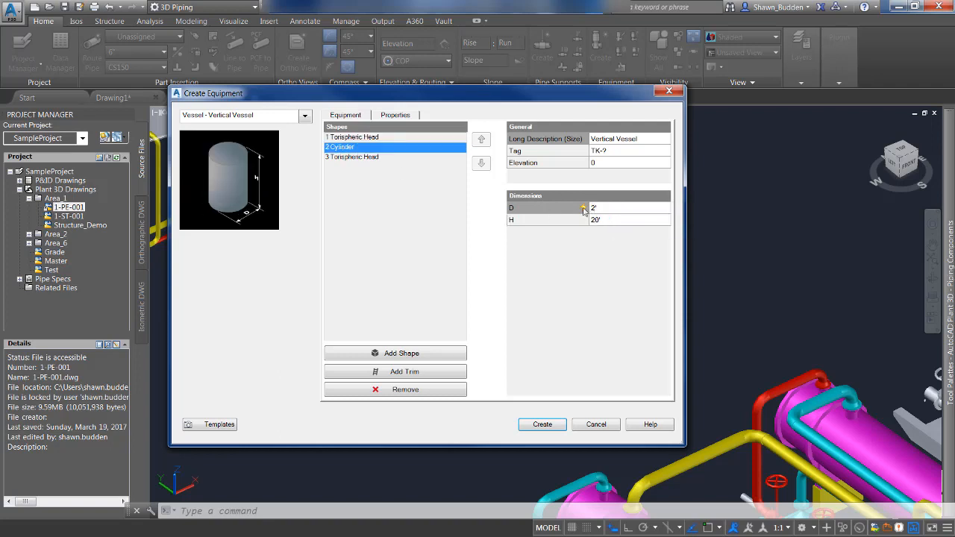
{"action": "left_click", "coordinate": [359, 158]}
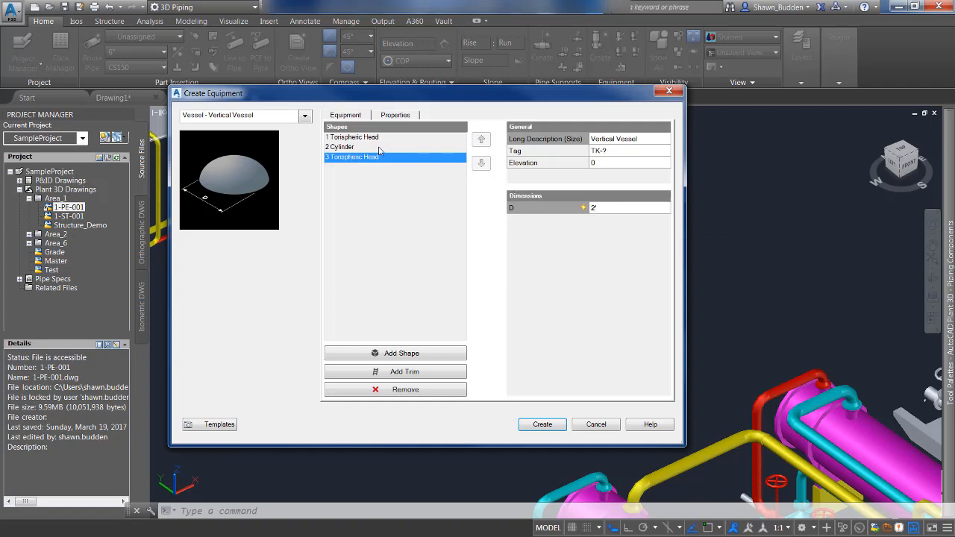
{"action": "left_click", "coordinate": [333, 147]}
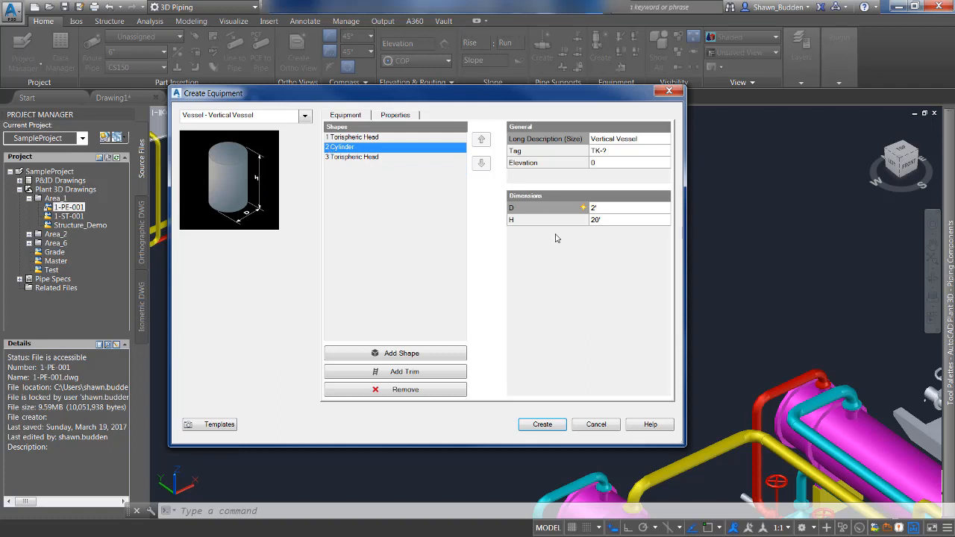
{"action": "left_click", "coordinate": [602, 222]}
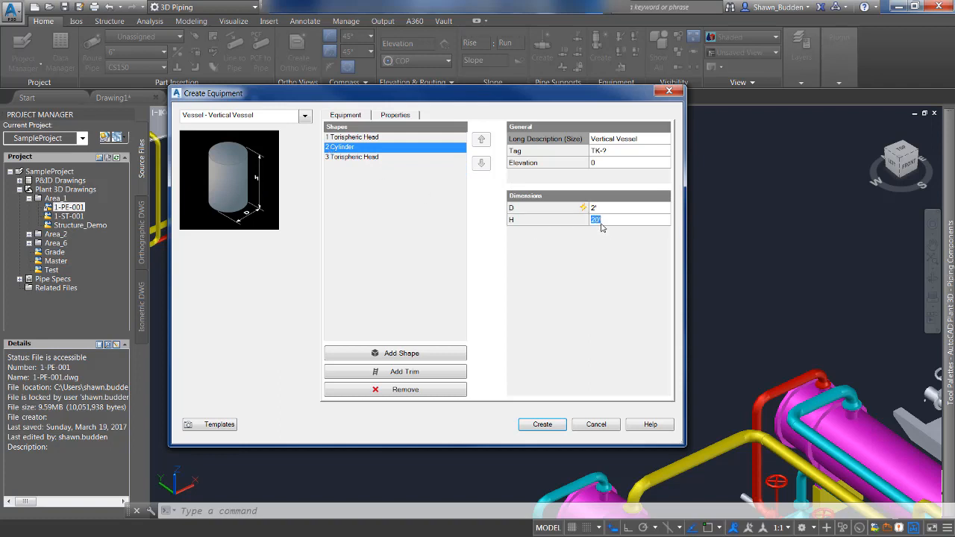
{"action": "type", "text": "15"}
Create the vessel and place it in the open area of the model, rotated to the 90° compass mark.
{"action": "left_click", "coordinate": [543, 424]}
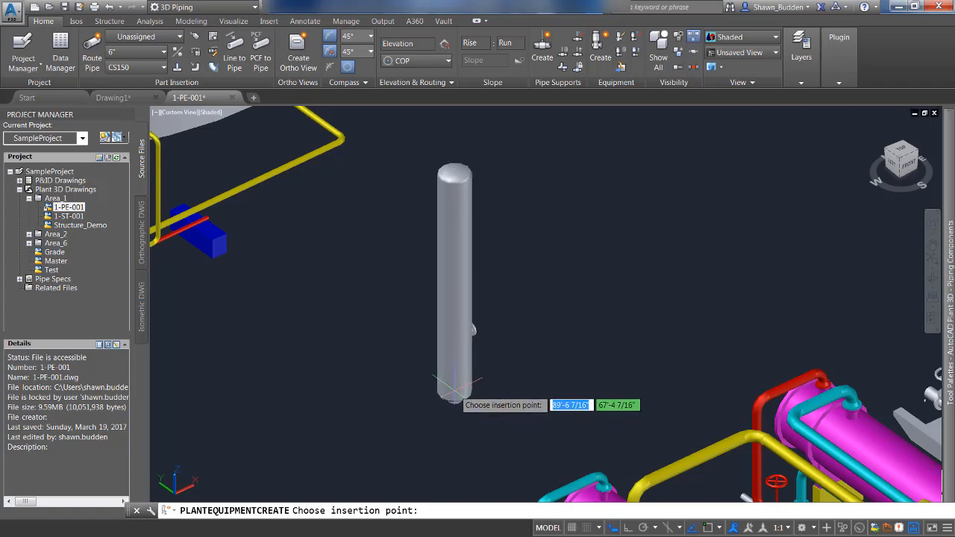
{"action": "left_click", "coordinate": [438, 375]}
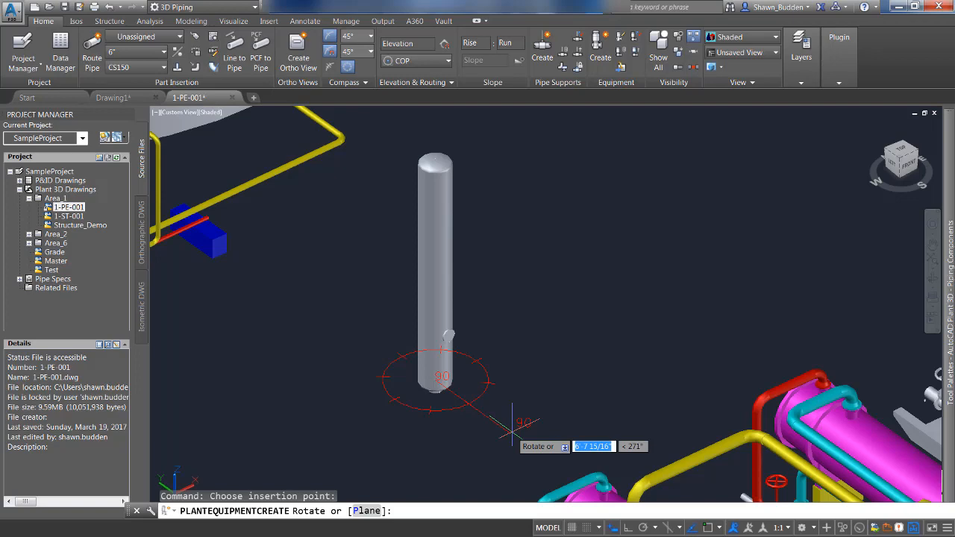
{"action": "left_click", "coordinate": [512, 433]}
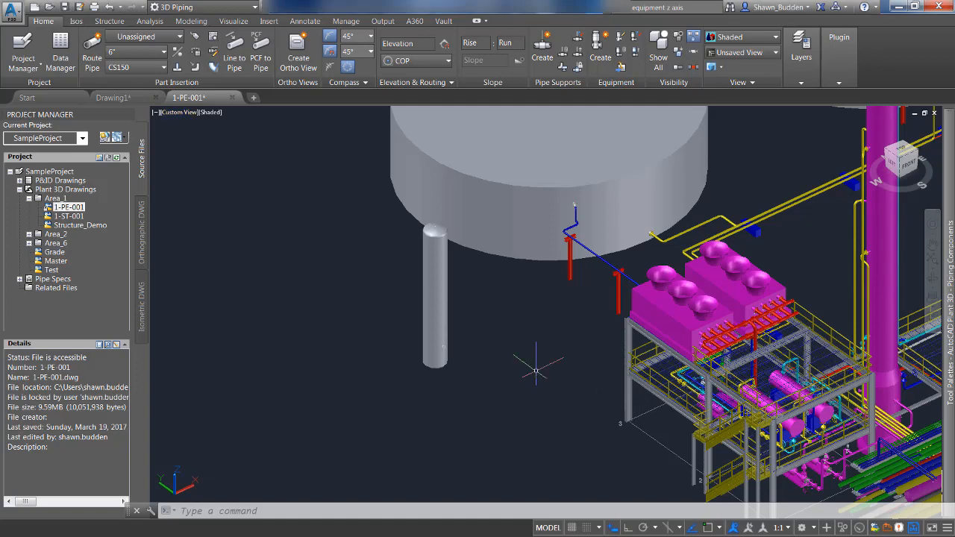
Set the vertical vessel's color to Red in its properties and review its remaining equipment, nozzle and geometry properties.
{"action": "left_click", "coordinate": [433, 267]}
{"action": "right_click", "coordinate": [433, 267]}
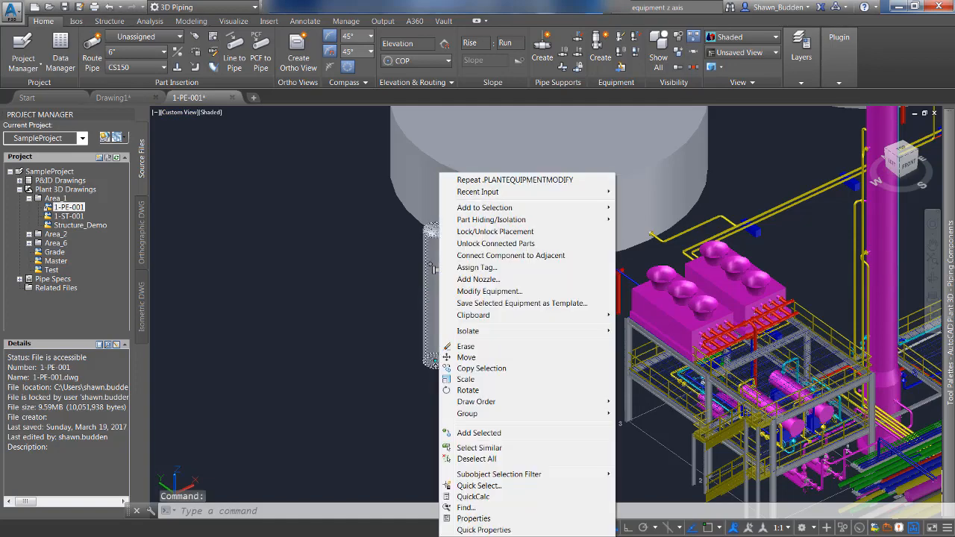
{"action": "left_click", "coordinate": [474, 519]}
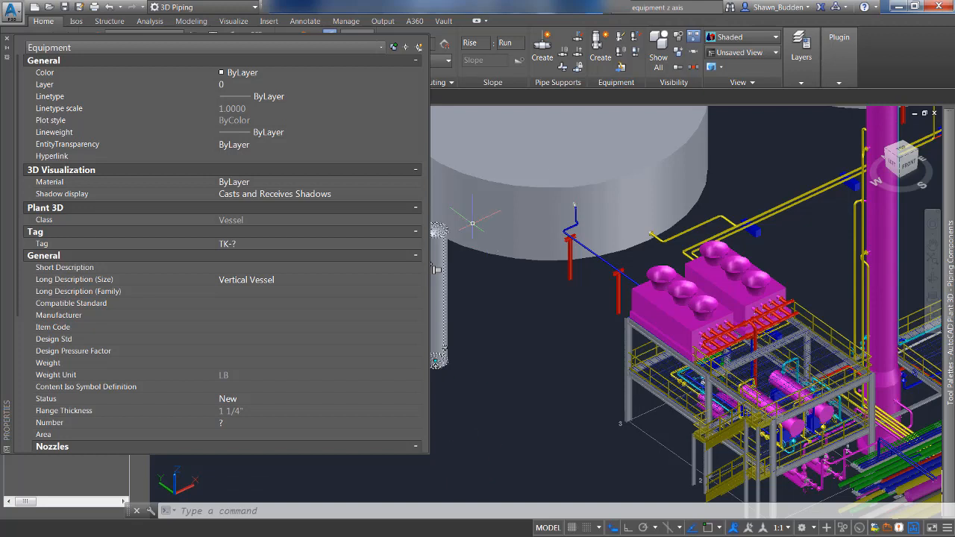
{"action": "left_click", "coordinate": [469, 223]}
{"action": "left_click", "coordinate": [297, 77]}
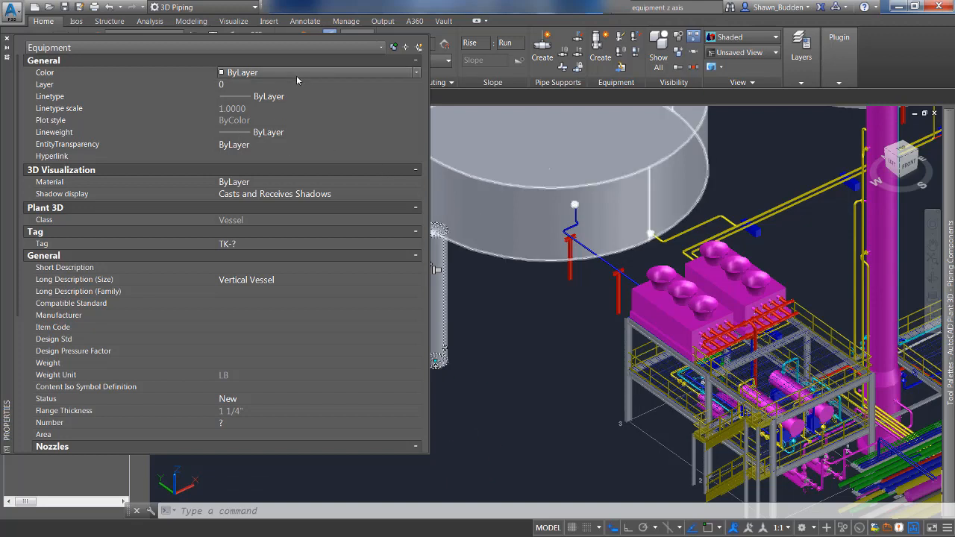
{"action": "left_click", "coordinate": [297, 76]}
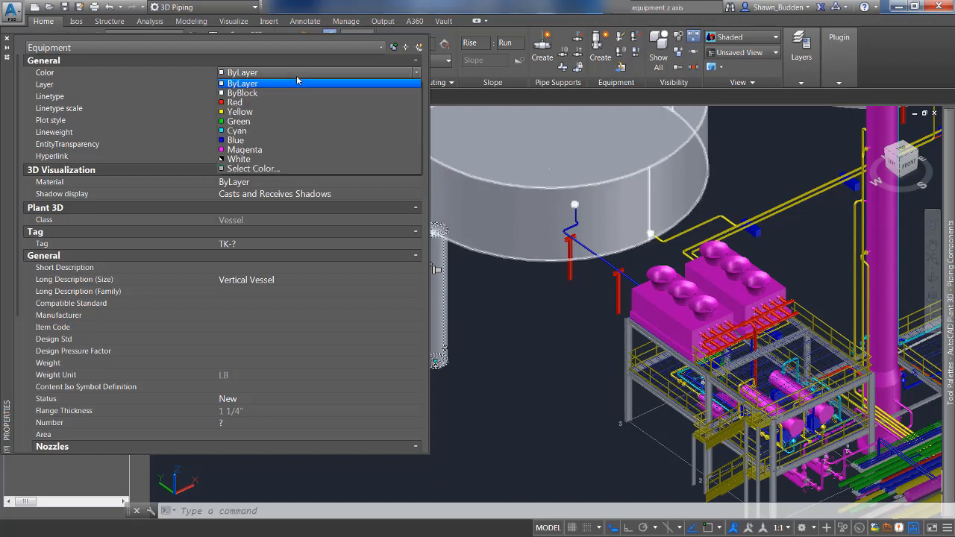
{"action": "left_click", "coordinate": [255, 103]}
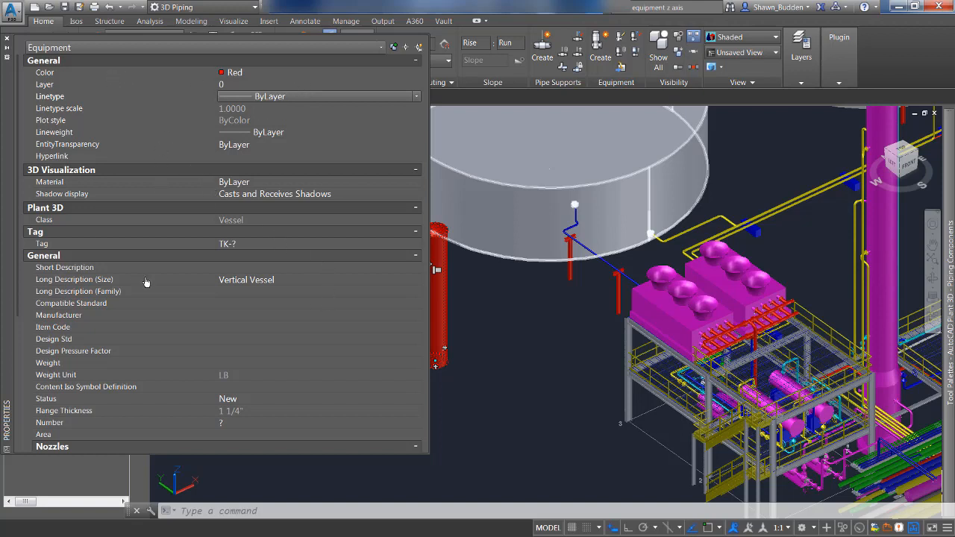
{"action": "scroll", "coordinate": [338, 360], "scroll_direction": "down", "scroll_amount": 4}
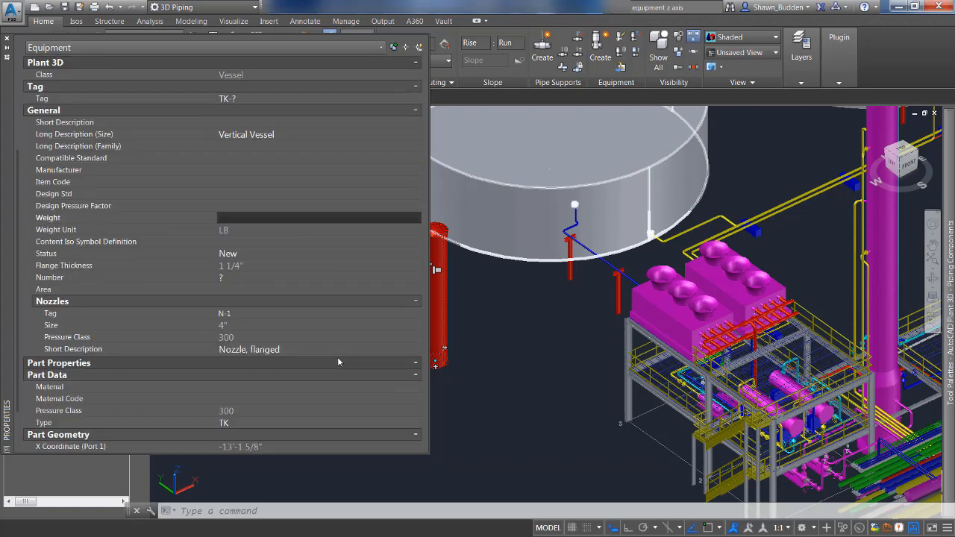
{"action": "scroll", "coordinate": [339, 362], "scroll_direction": "down", "scroll_amount": 2}
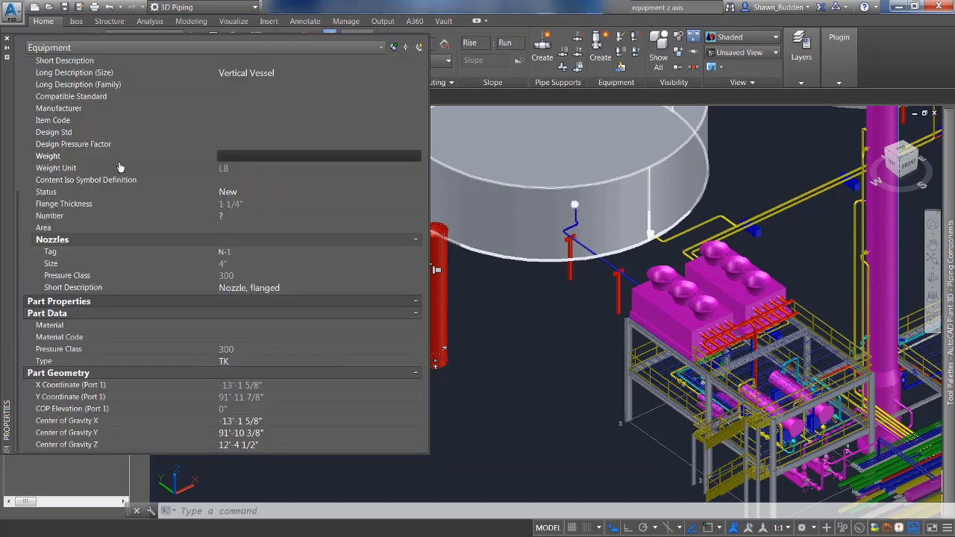
{"action": "left_click", "coordinate": [5, 40]}
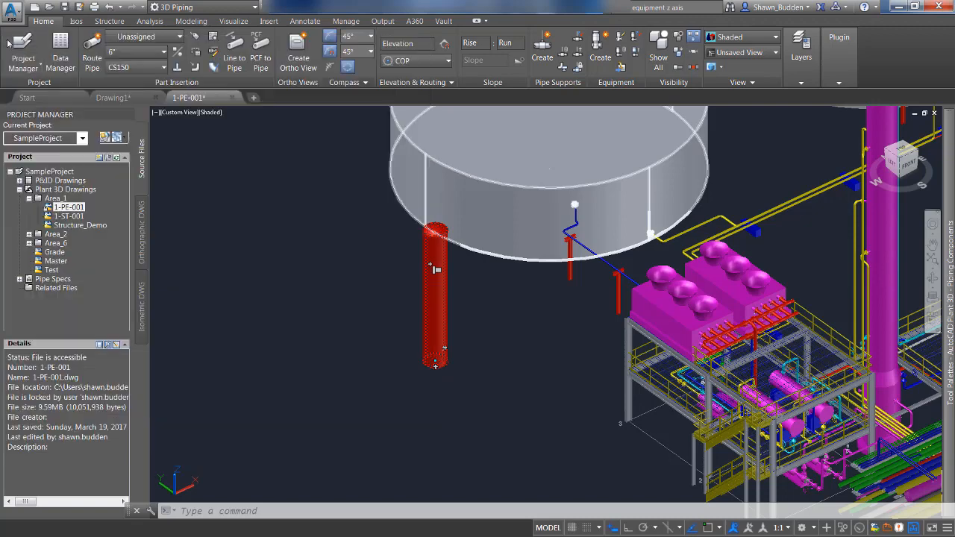
Modify the red vessel's equipment definition by assigning it the tag TK-001 with the next available number.
{"action": "right_click", "coordinate": [441, 306]}
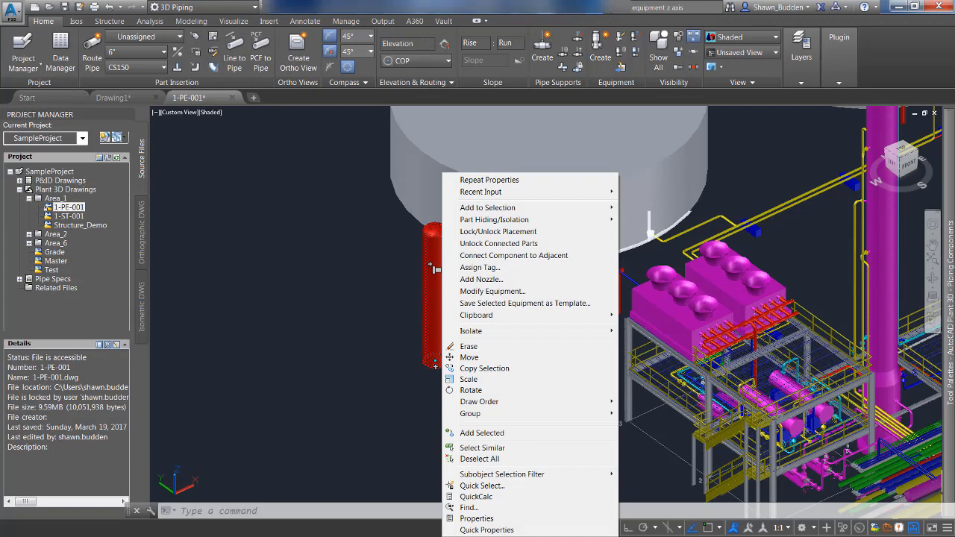
{"action": "left_click", "coordinate": [485, 292]}
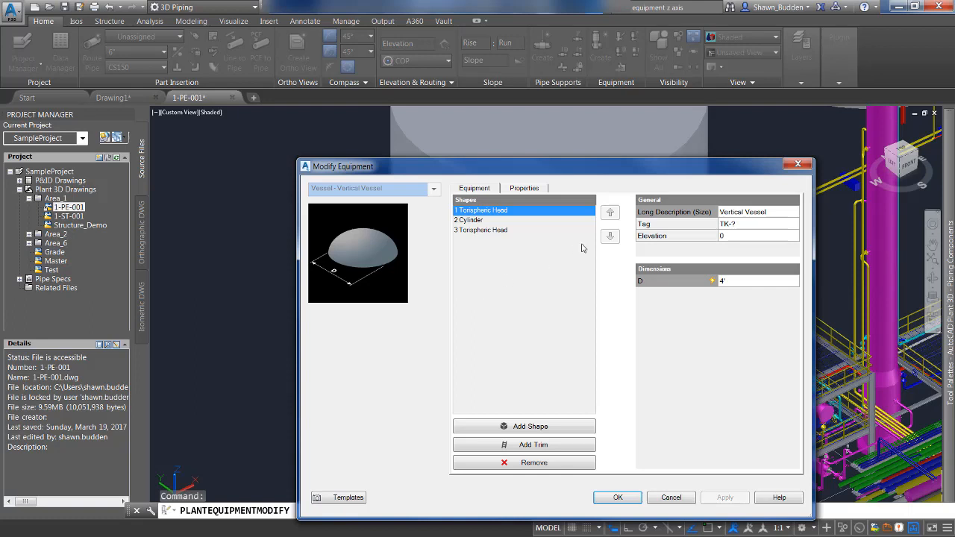
{"action": "left_click", "coordinate": [735, 224]}
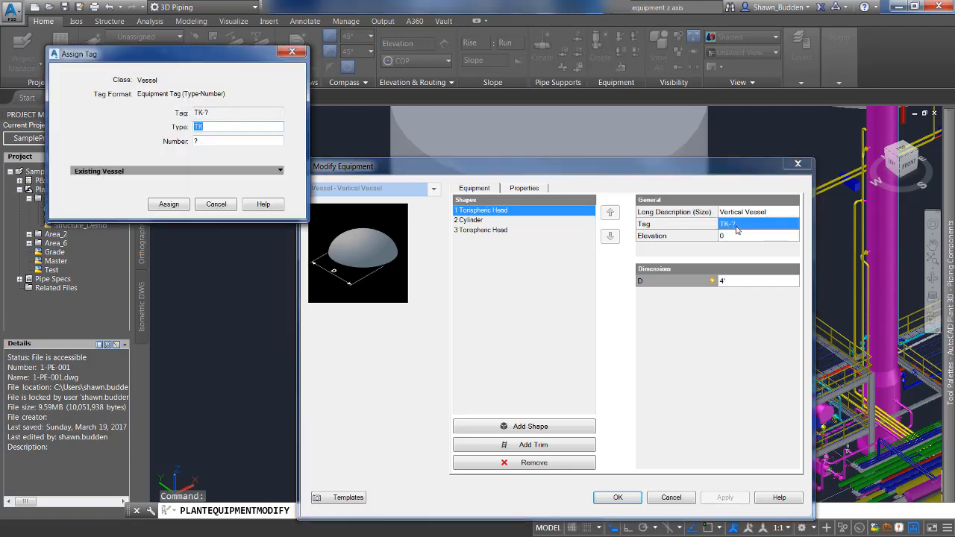
{"action": "left_click", "coordinate": [220, 139]}
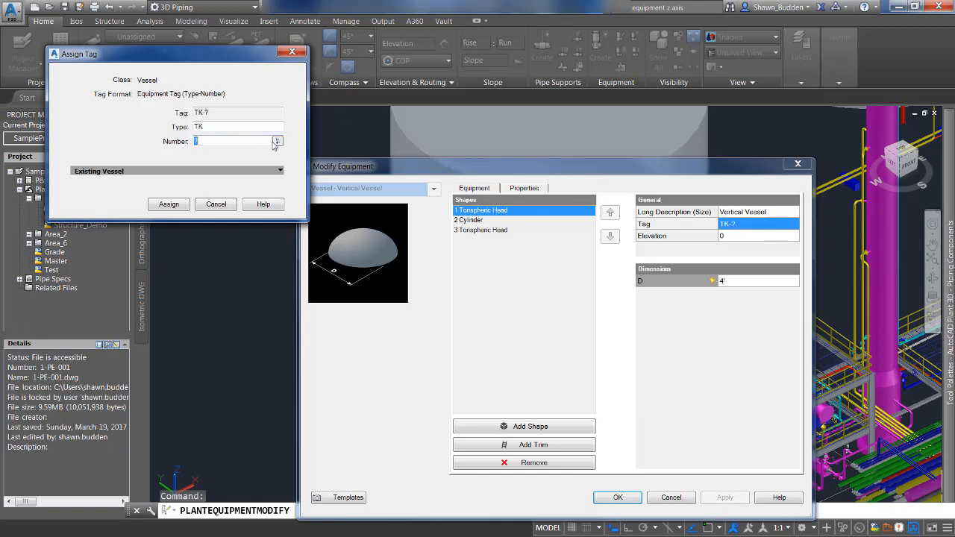
{"action": "left_click", "coordinate": [277, 141]}
{"action": "left_click", "coordinate": [168, 205]}
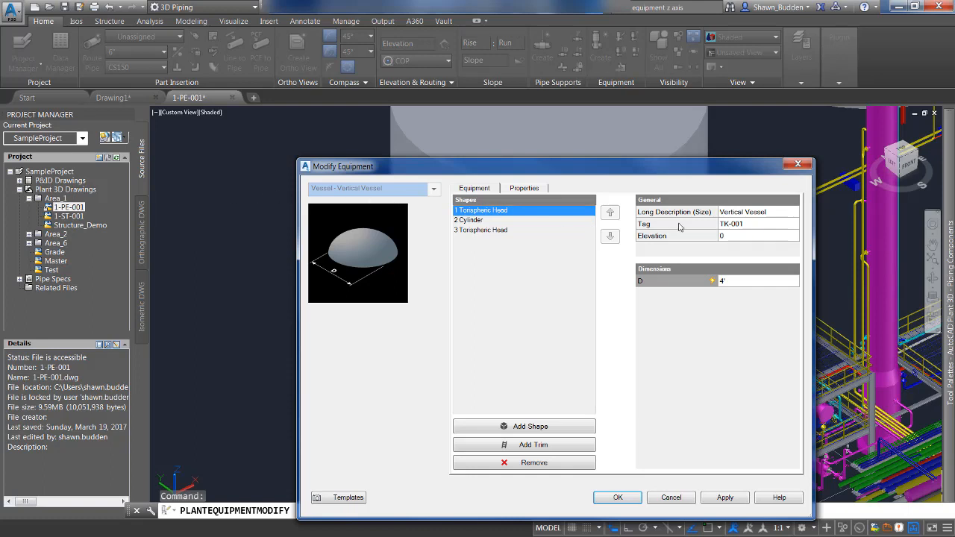
Set the vessel's elevation to 6' and apply the equipment changes.
{"action": "left_click", "coordinate": [729, 238]}
{"action": "type", "text": "6'"}
{"action": "left_click", "coordinate": [726, 498]}
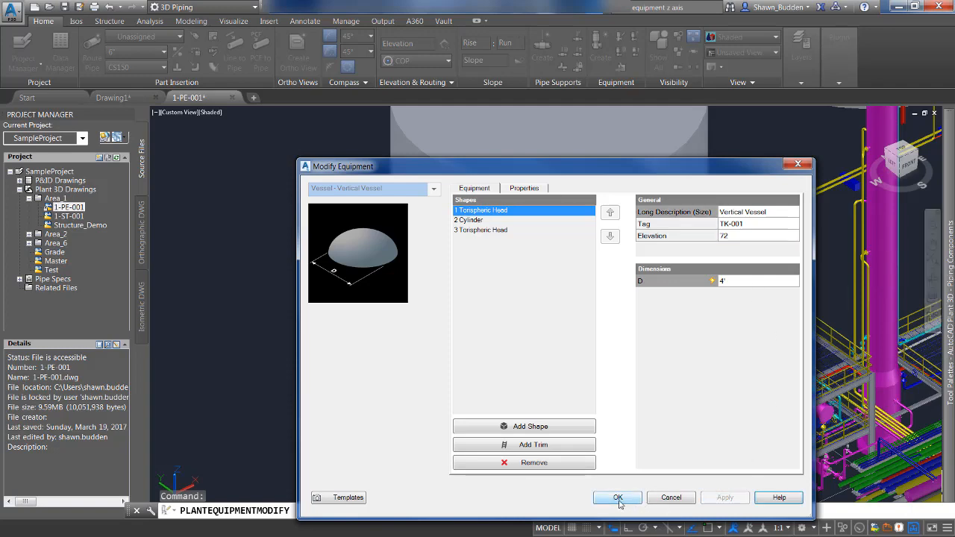
{"action": "left_click", "coordinate": [630, 503]}
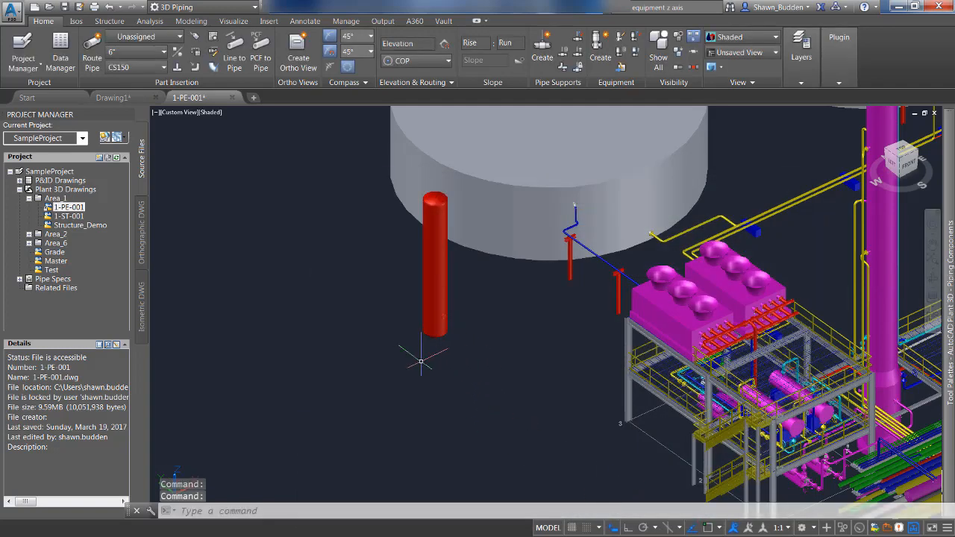
Isolate the red vertical vessel so the rest of the plant model is hidden.
{"action": "scroll", "coordinate": [420, 357], "scroll_direction": "up", "scroll_amount": 2}
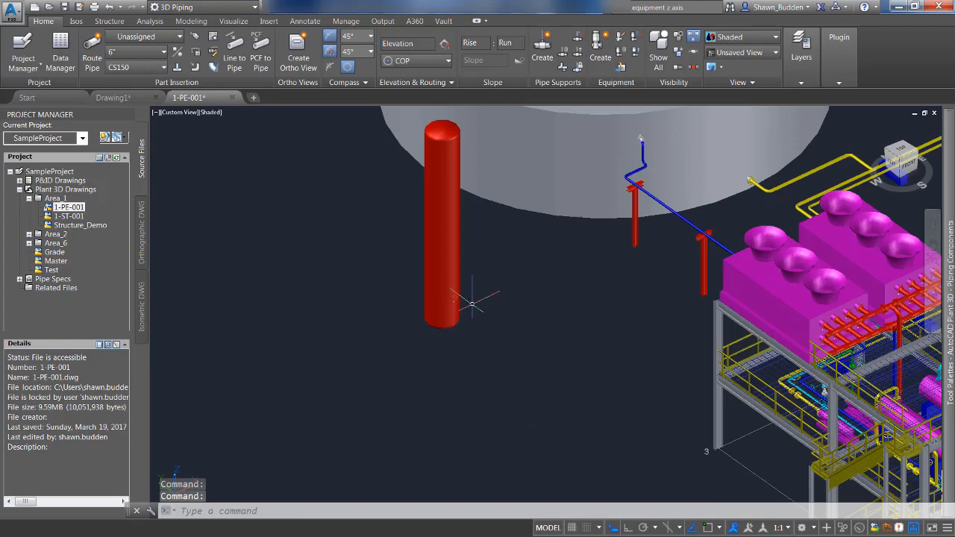
{"action": "left_click", "coordinate": [459, 237]}
{"action": "mouse_move", "coordinate": [458, 241]}
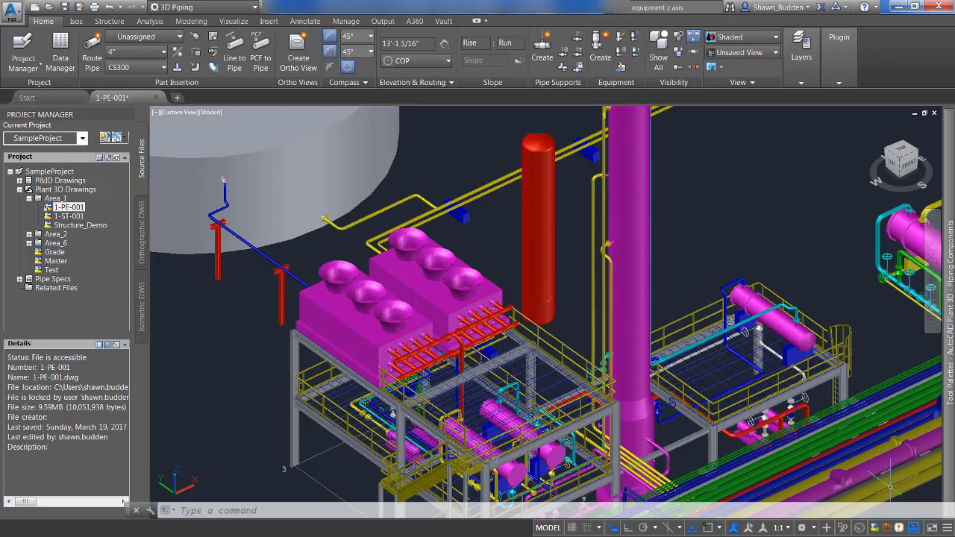
{"action": "left_click", "coordinate": [623, 153]}
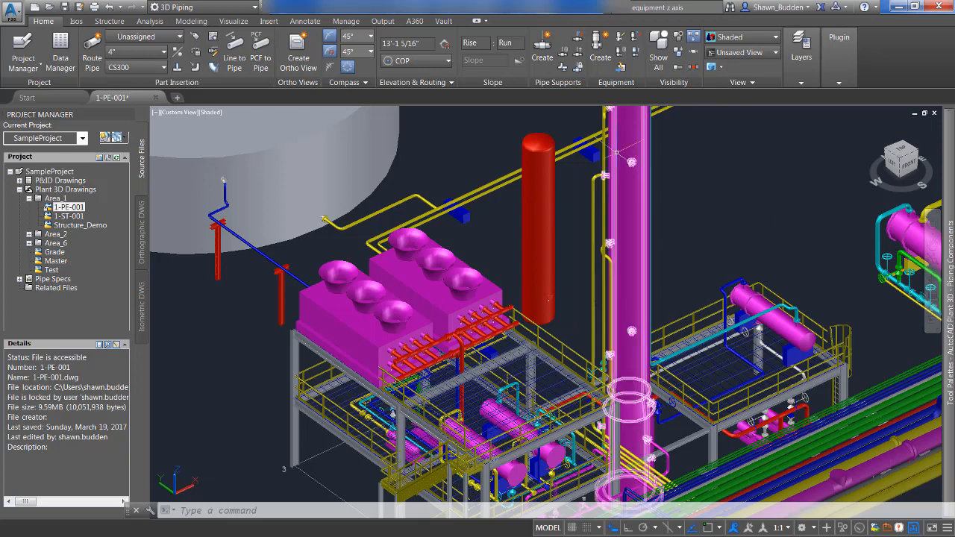
{"action": "left_click", "coordinate": [534, 196]}
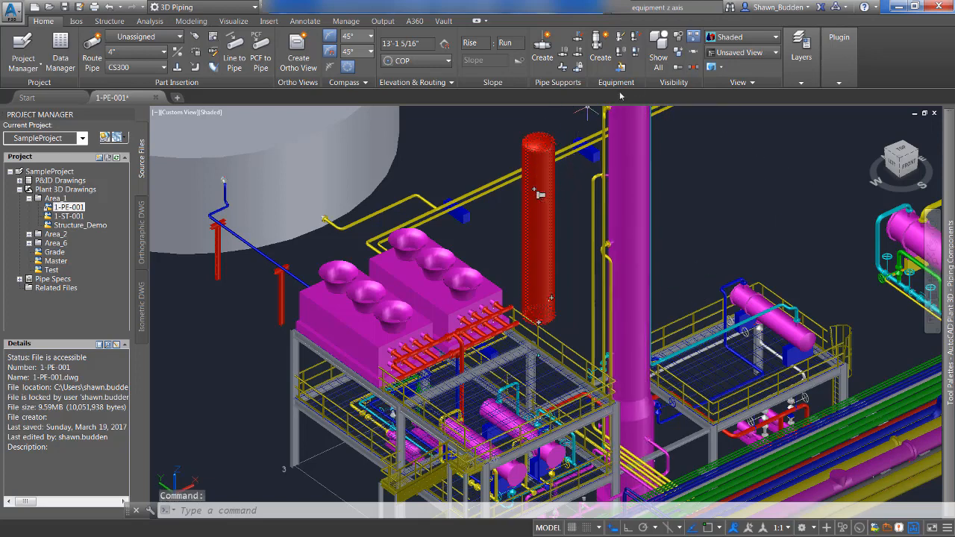
{"action": "left_click", "coordinate": [677, 55]}
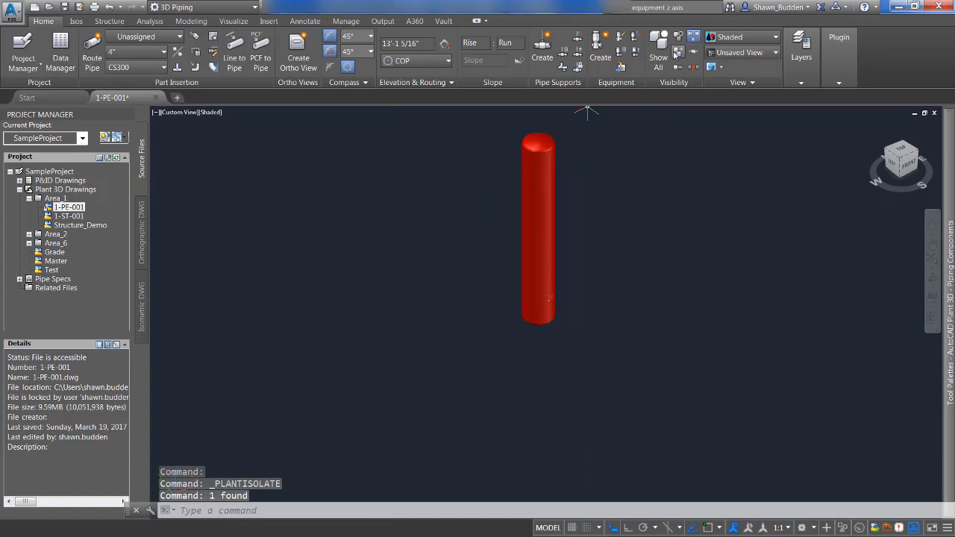
Route a 4" pipe with spec CS300 for 6' straight out from the red vessel's lower side nozzle.
{"action": "scroll", "coordinate": [532, 297], "scroll_direction": "up", "scroll_amount": 5}
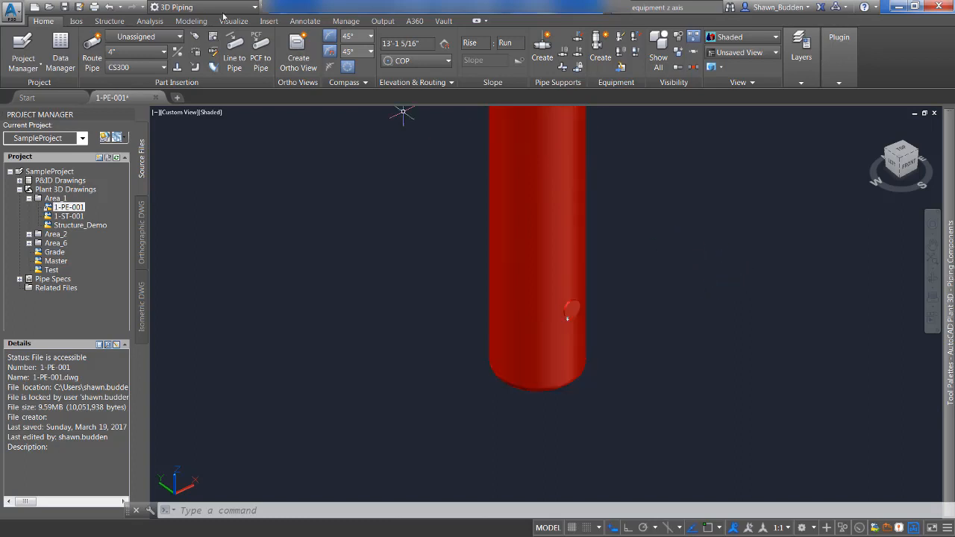
{"action": "left_click", "coordinate": [138, 68]}
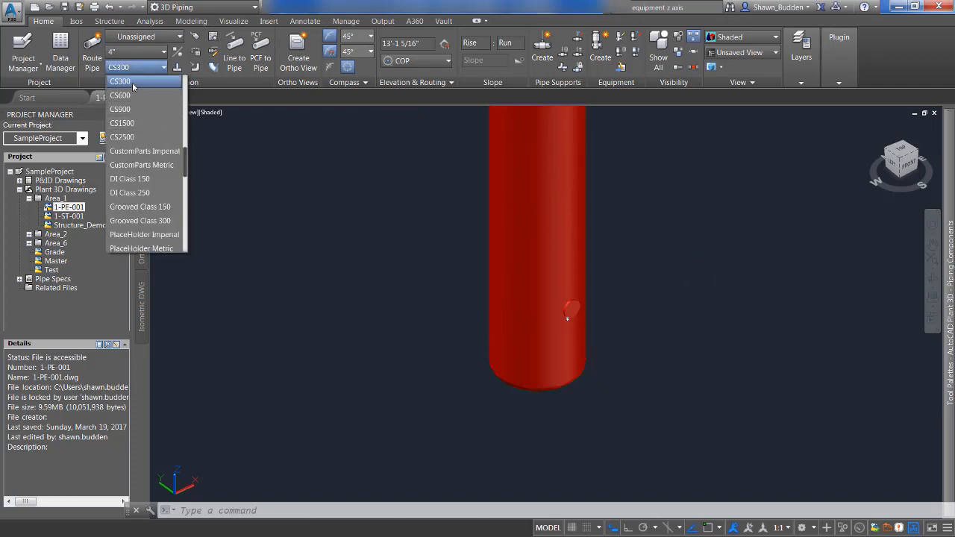
{"action": "left_click", "coordinate": [132, 82]}
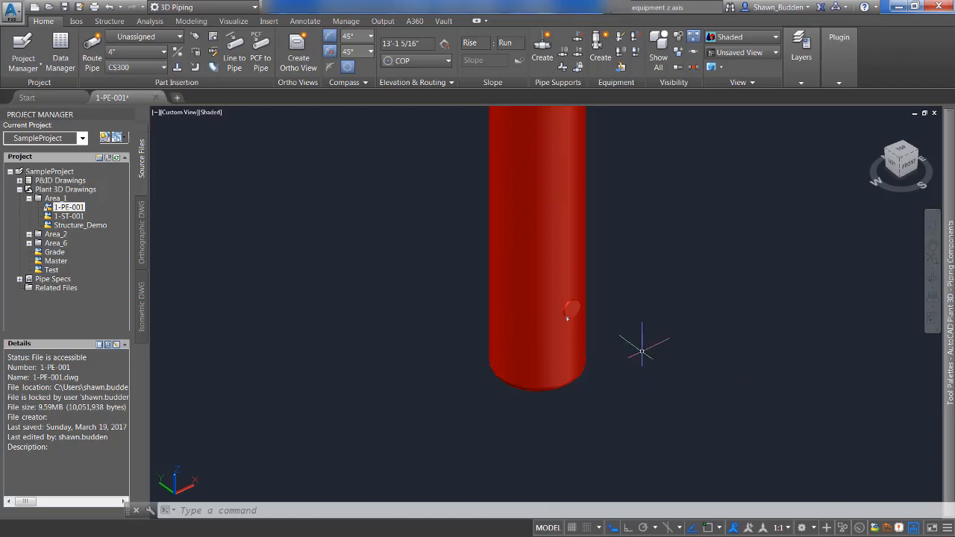
{"action": "mouse_move", "coordinate": [571, 308]}
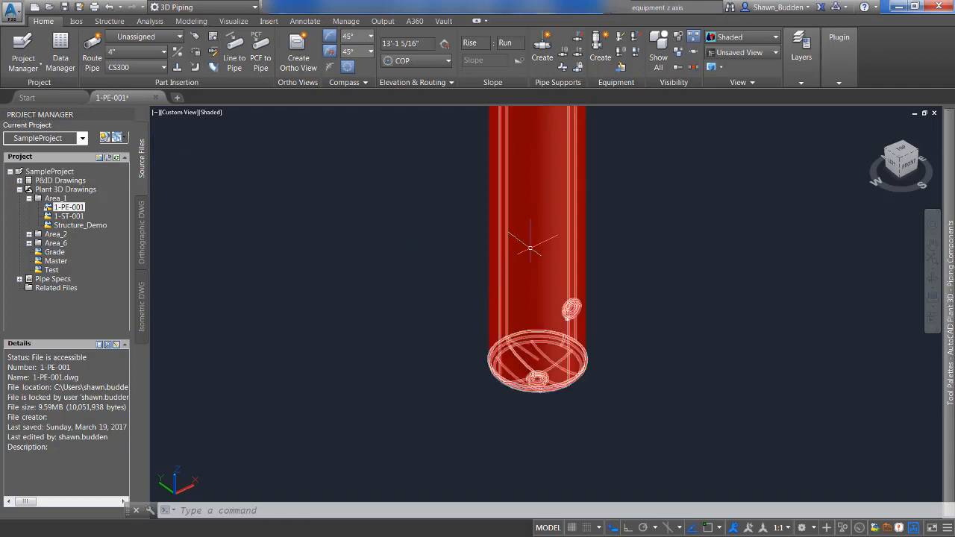
{"action": "left_click", "coordinate": [550, 295]}
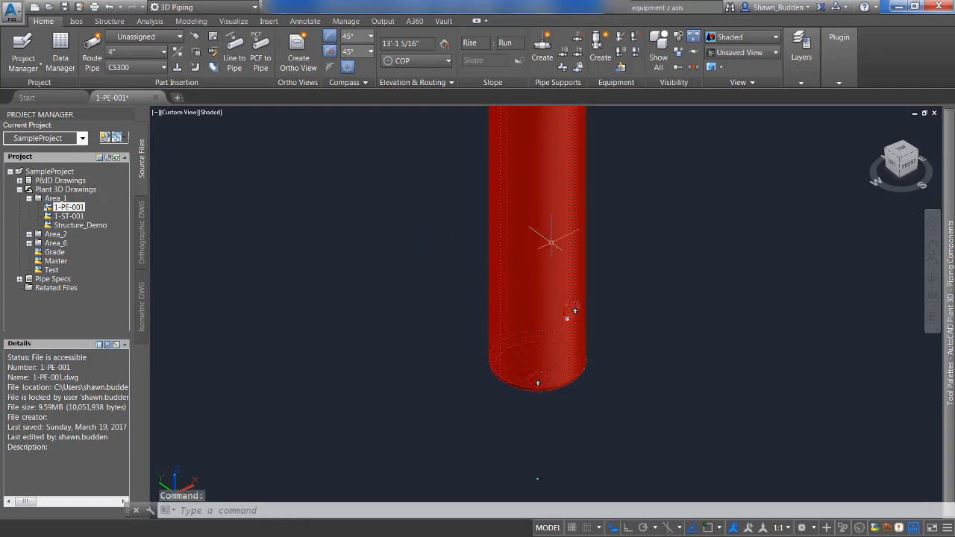
{"action": "left_click", "coordinate": [574, 310]}
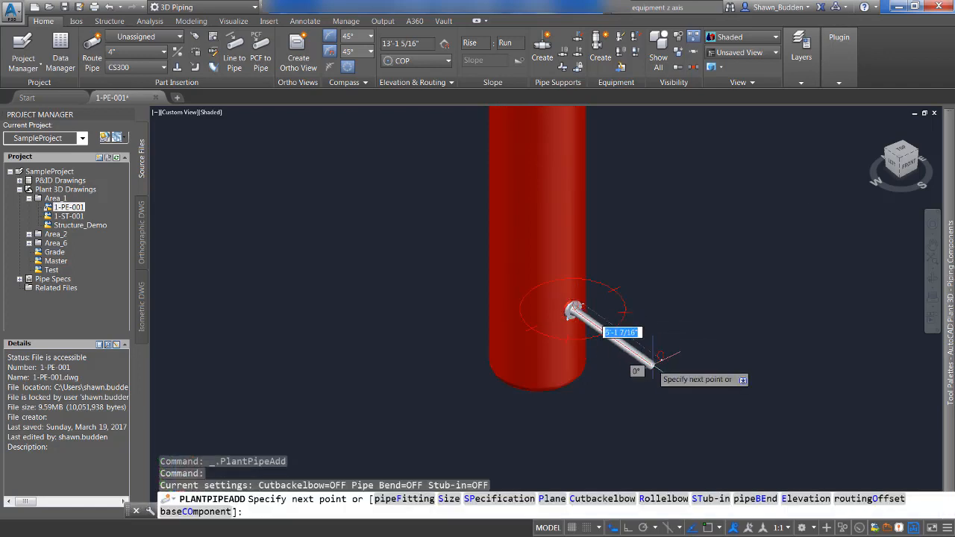
{"action": "type", "text": "6'"}
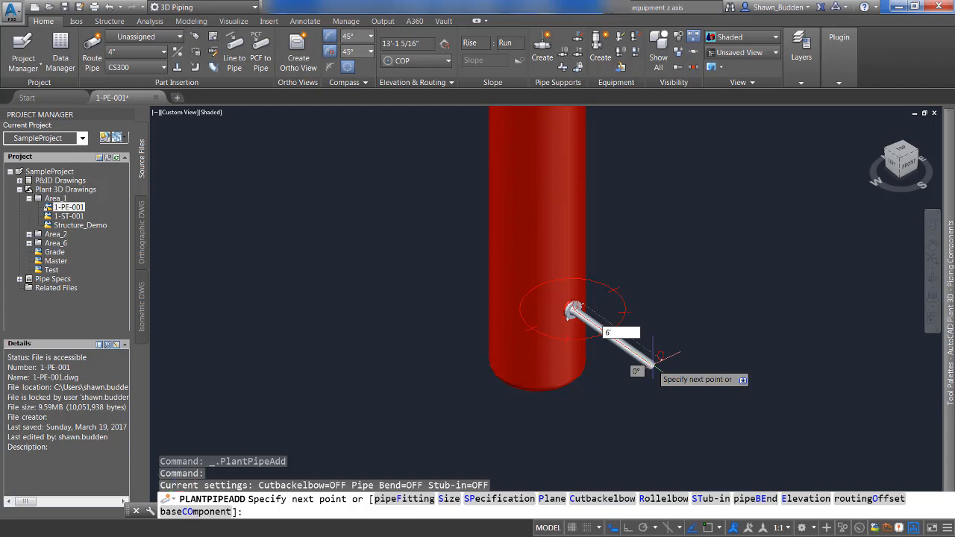
{"action": "key", "text": "Return"}
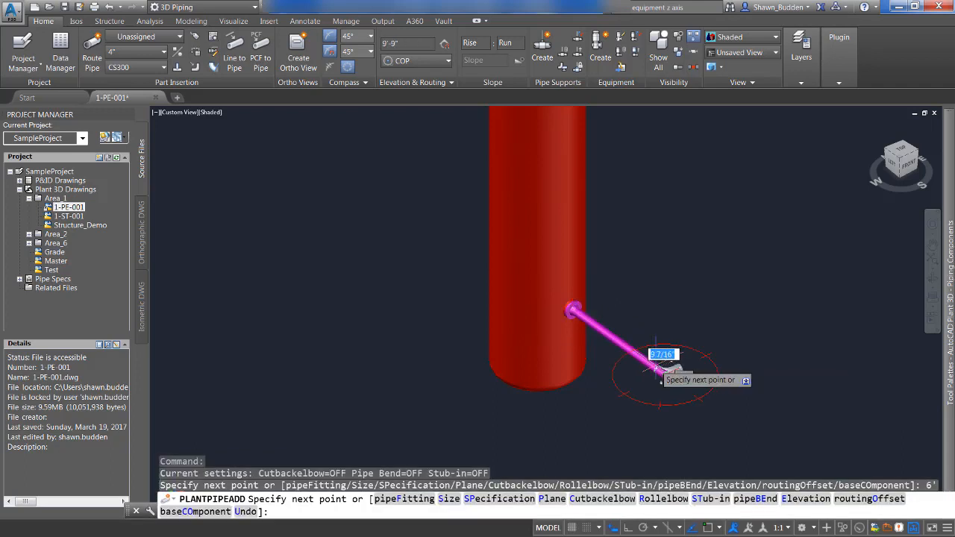
Continue the pipe with a rise to about 14'-5" elevation, a run away from the vessel and a final run turned 90° horizontally.
{"action": "right_click", "coordinate": [655, 367], "text": "ctrl"}
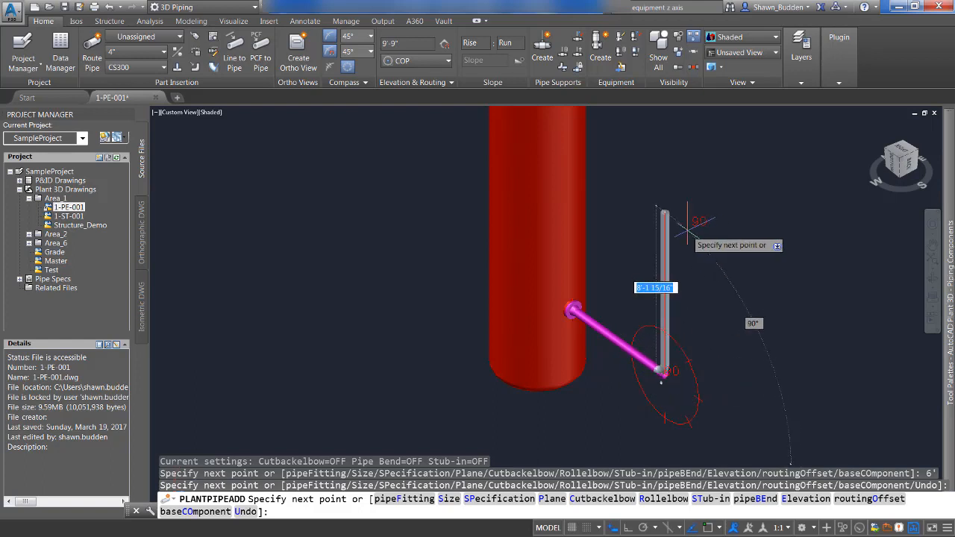
{"action": "left_click", "coordinate": [662, 284]}
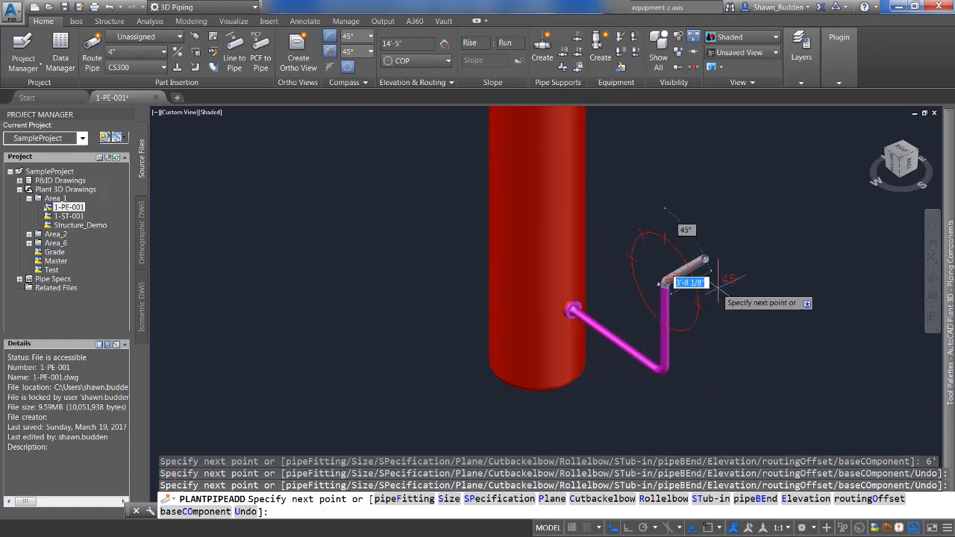
{"action": "left_click", "coordinate": [728, 327]}
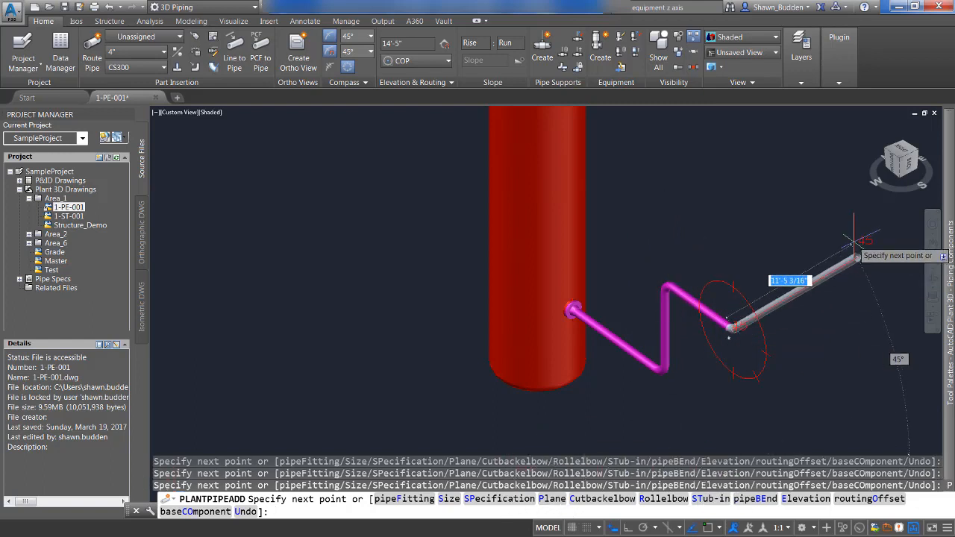
{"action": "left_click", "coordinate": [552, 499]}
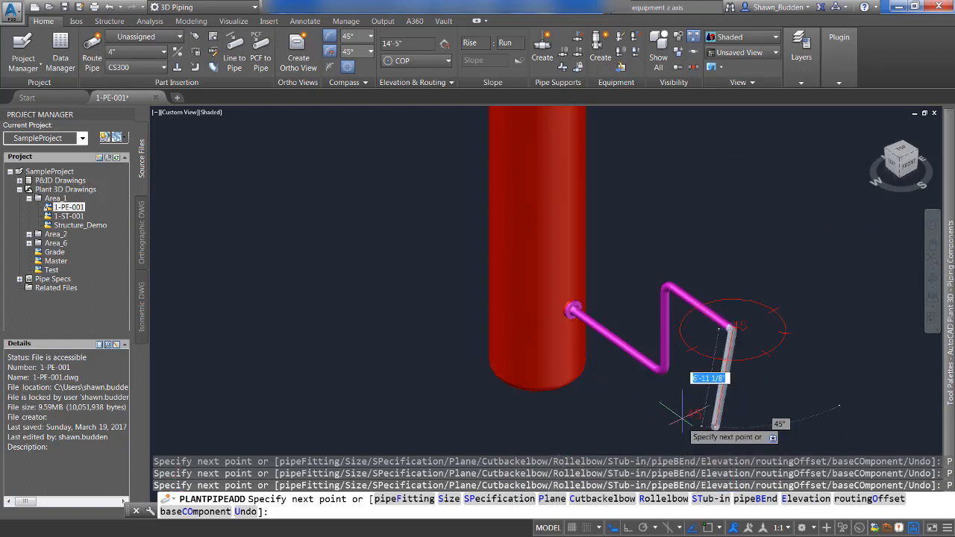
{"action": "left_click", "coordinate": [594, 394]}
{"action": "right_click", "coordinate": [595, 393]}
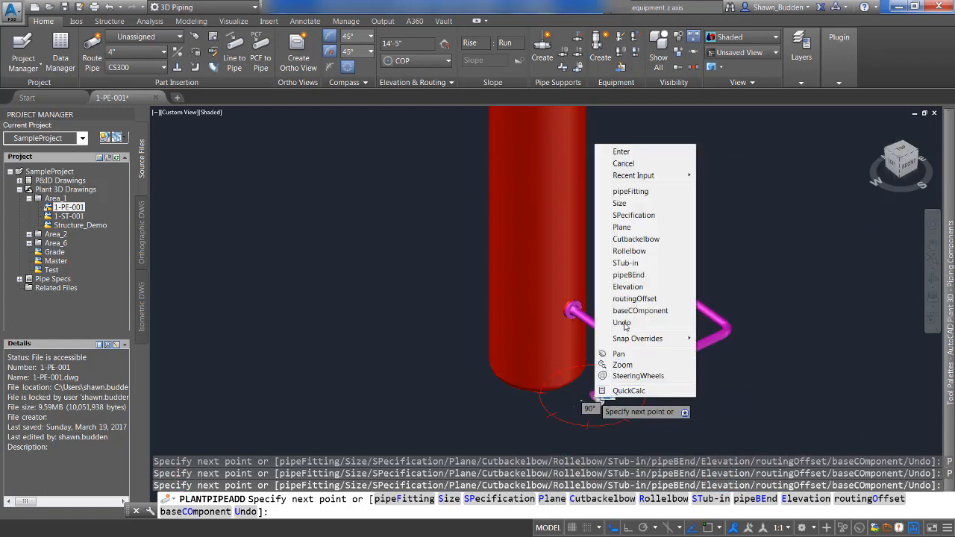
{"action": "left_click", "coordinate": [621, 152]}
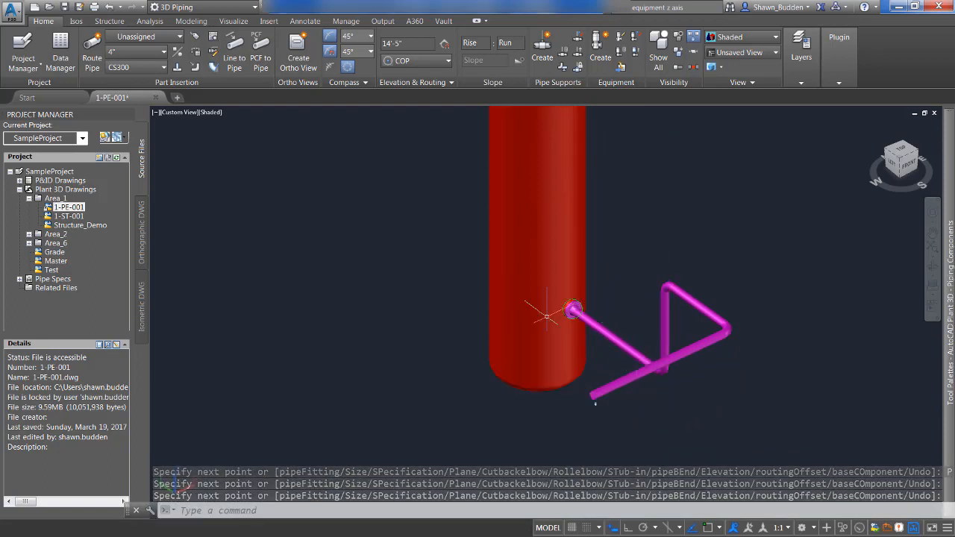
Examine the pipe's flanged connection at the vessel's side nozzle and the routed line around it.
{"action": "scroll", "coordinate": [571, 308], "scroll_direction": "up", "scroll_amount": 8}
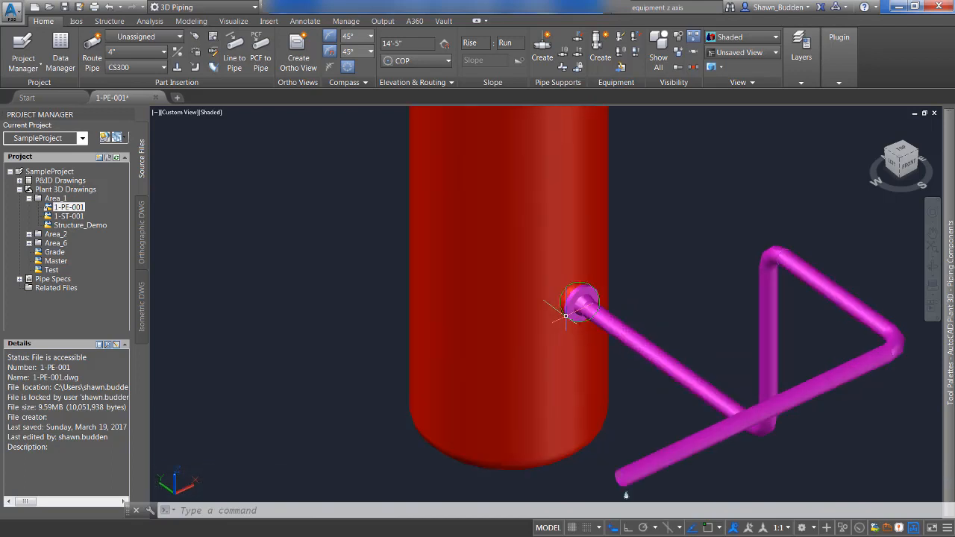
{"action": "scroll", "coordinate": [562, 312], "scroll_direction": "down", "scroll_amount": 2}
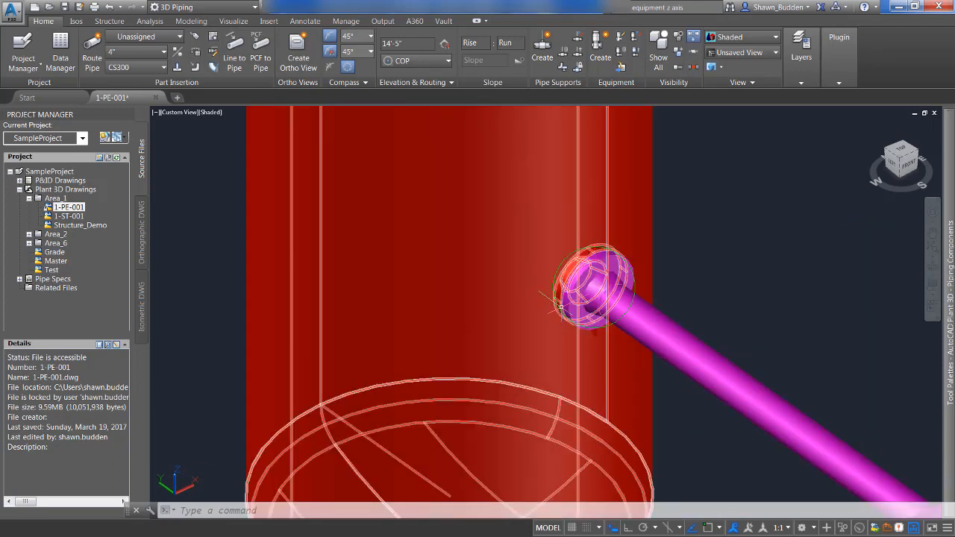
{"action": "scroll", "coordinate": [568, 309], "scroll_direction": "down", "scroll_amount": 2}
{"action": "scroll", "coordinate": [570, 311], "scroll_direction": "down", "scroll_amount": 4}
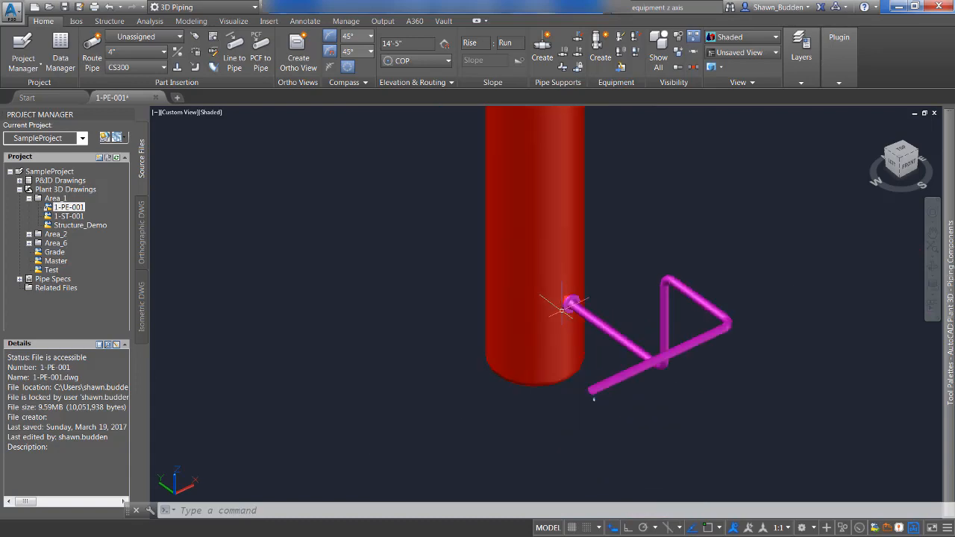
{"action": "middle_click_drag", "start_coordinate": [666, 207], "coordinate": [611, 276]}
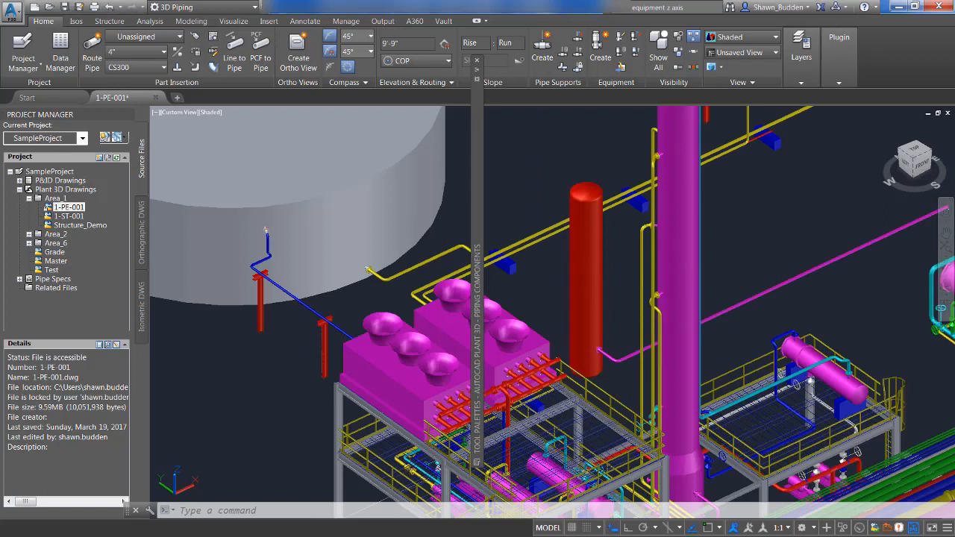
Add a nozzle to the red vessel as a straight nozzle with size 8" and end type FL.
{"action": "left_click", "coordinate": [585, 277]}
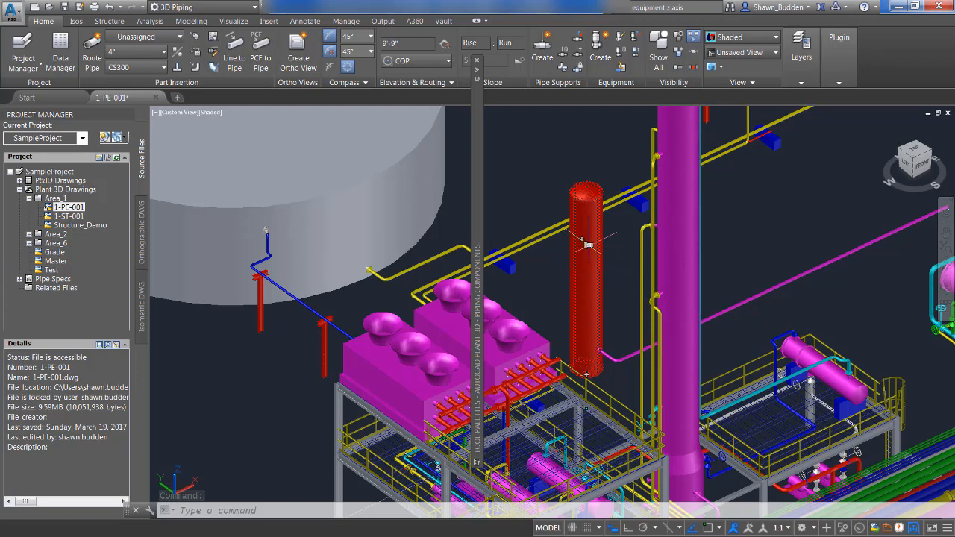
{"action": "right_click", "coordinate": [579, 215]}
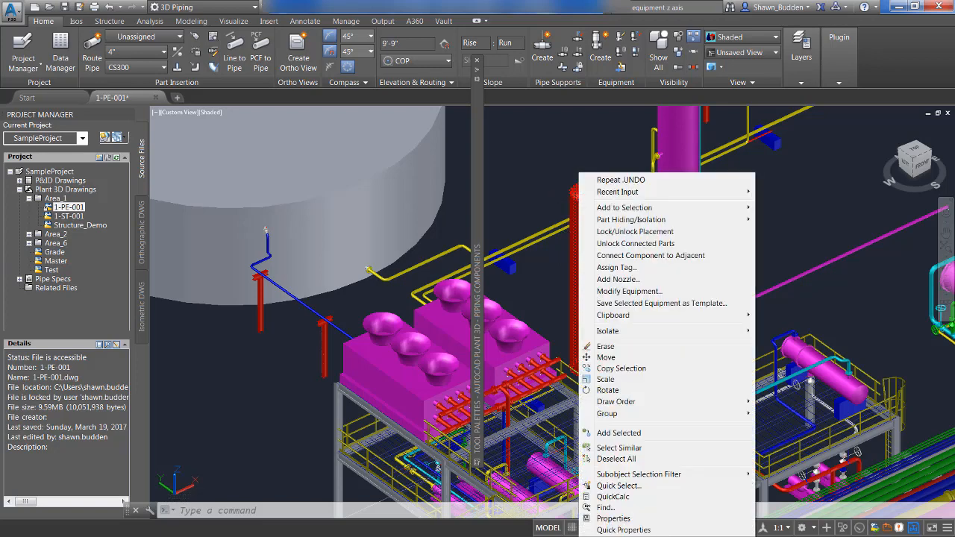
{"action": "left_click", "coordinate": [624, 278]}
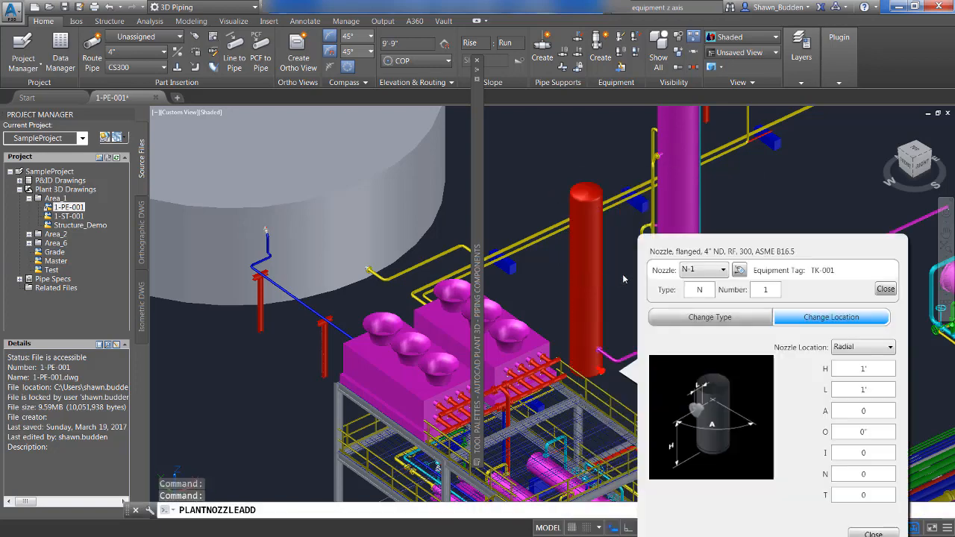
{"action": "left_click_drag", "start_coordinate": [759, 247], "coordinate": [784, 140]}
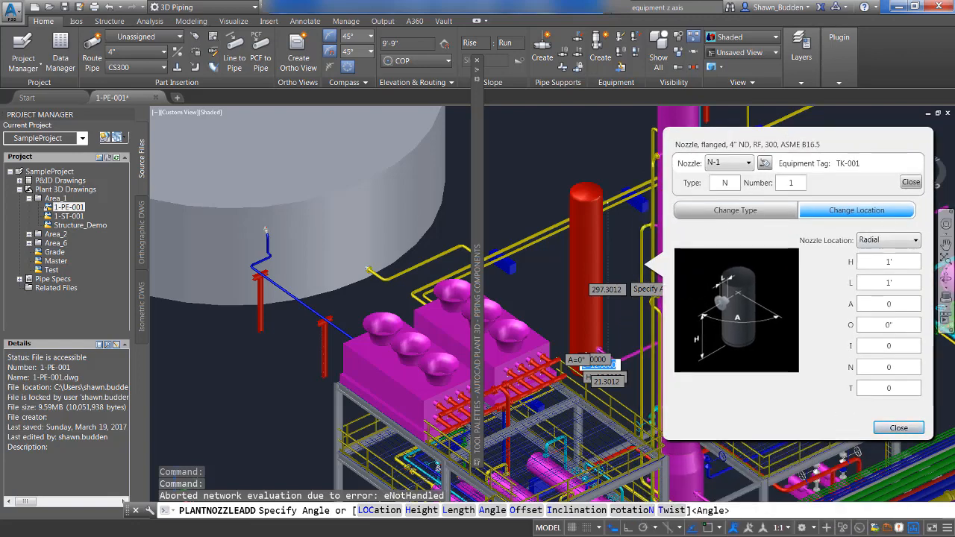
{"action": "left_click", "coordinate": [774, 218]}
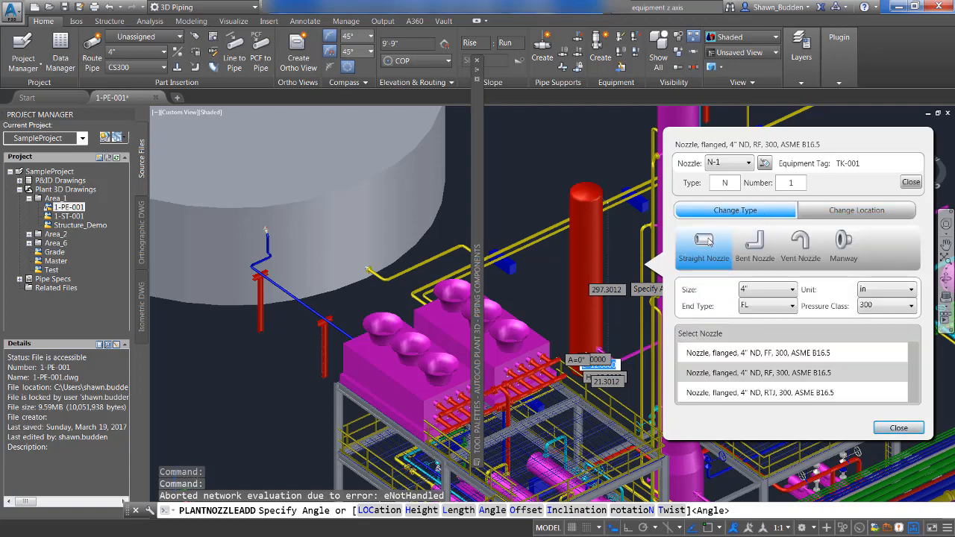
{"action": "left_click", "coordinate": [791, 290]}
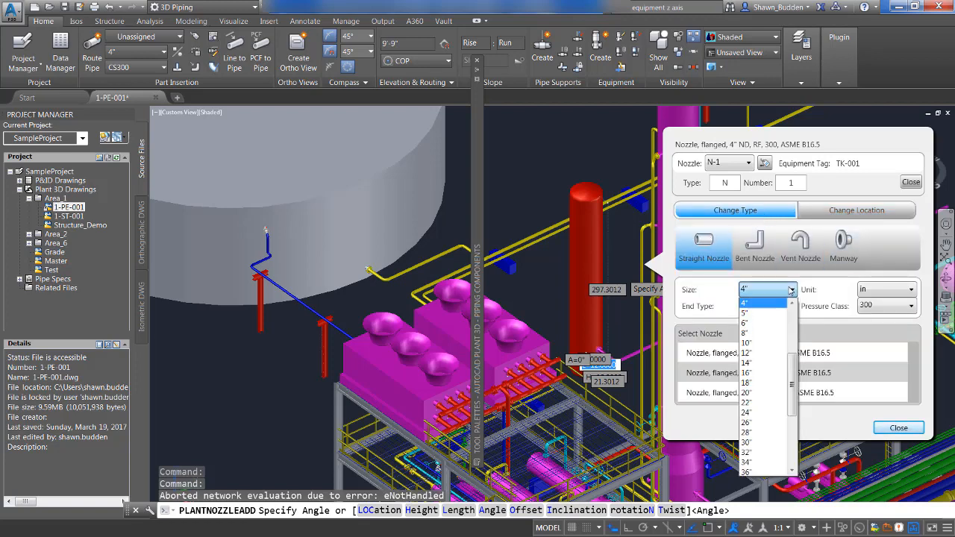
{"action": "left_click", "coordinate": [749, 333]}
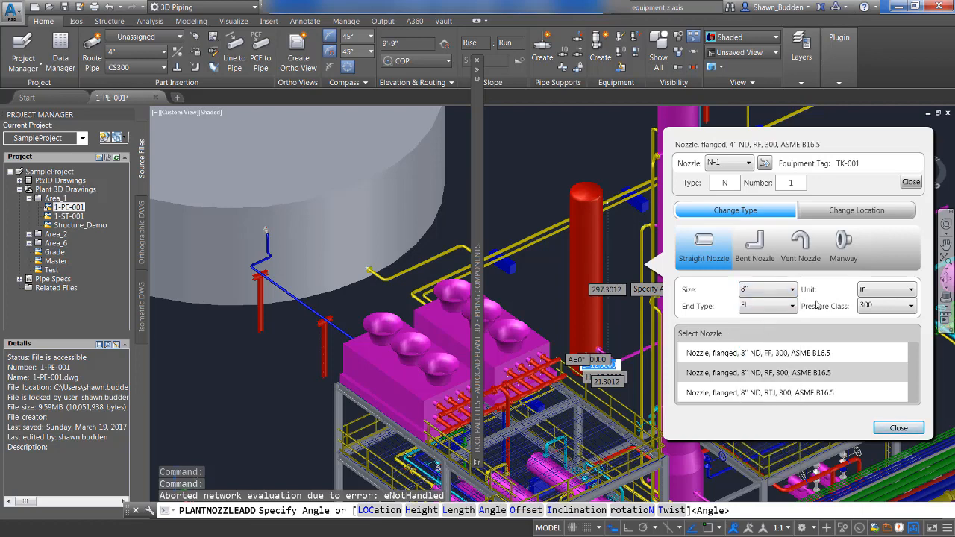
{"action": "left_click", "coordinate": [763, 307]}
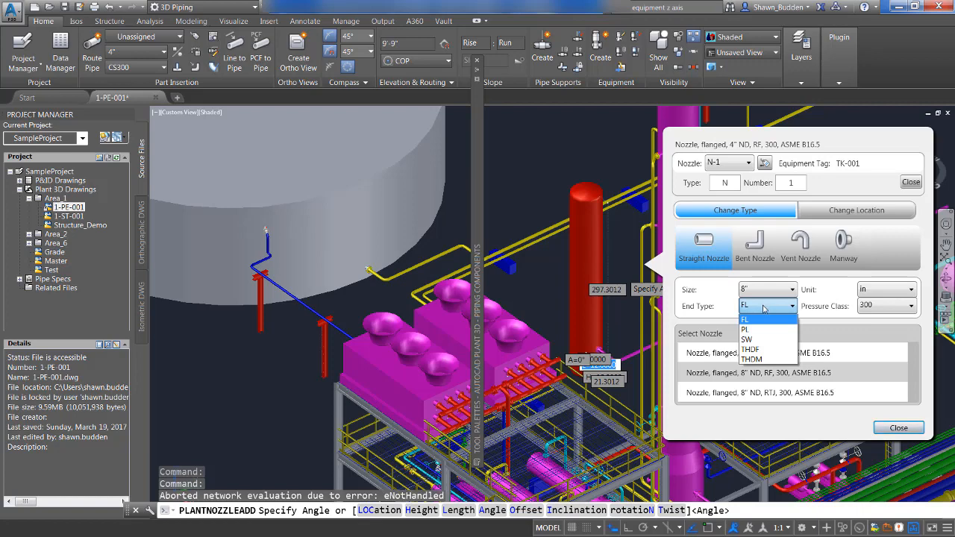
{"action": "left_click", "coordinate": [764, 307]}
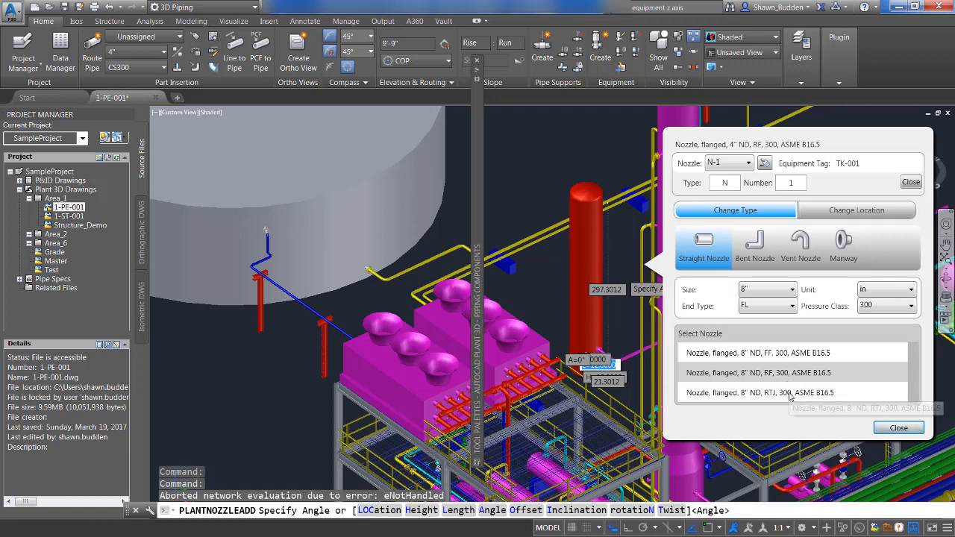
Set the new nozzle's location to Top and turn on its perpendicular (P) option.
{"action": "left_click", "coordinate": [829, 215]}
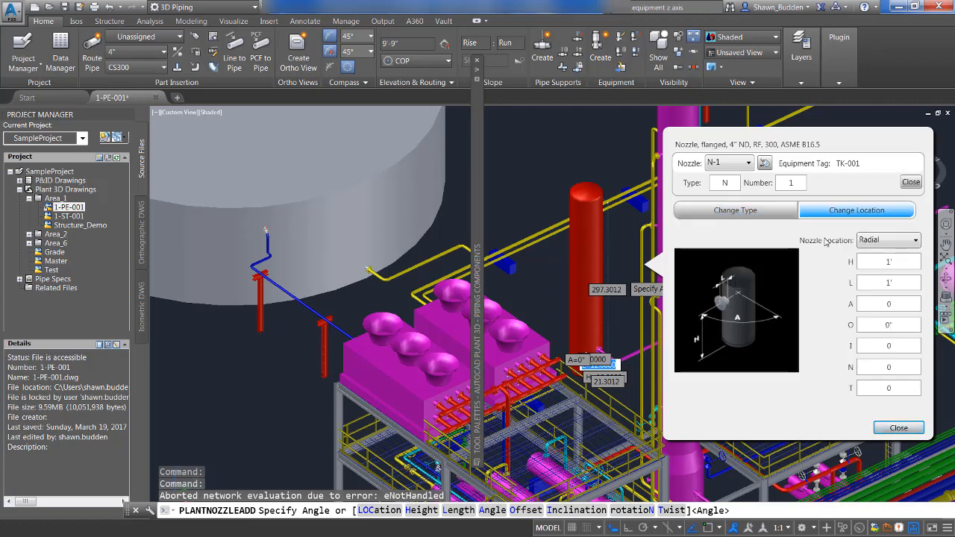
{"action": "left_click", "coordinate": [872, 242]}
{"action": "left_click", "coordinate": [883, 255]}
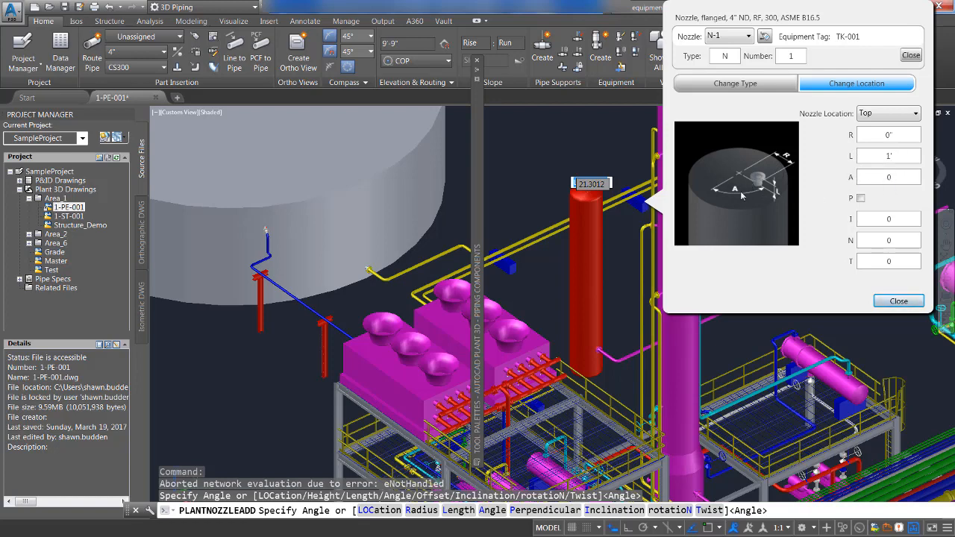
{"action": "left_click", "coordinate": [861, 199]}
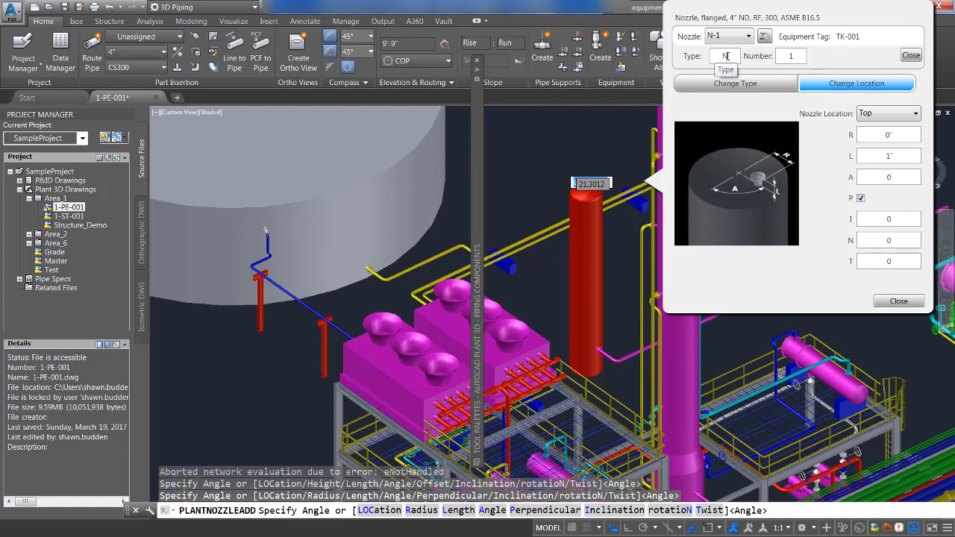
Finish the nozzle settings and route a short pipe from the flanged nozzle on top of the red vessel.
{"action": "left_click", "coordinate": [897, 301]}
{"action": "scroll", "coordinate": [586, 182], "scroll_direction": "up", "scroll_amount": 3}
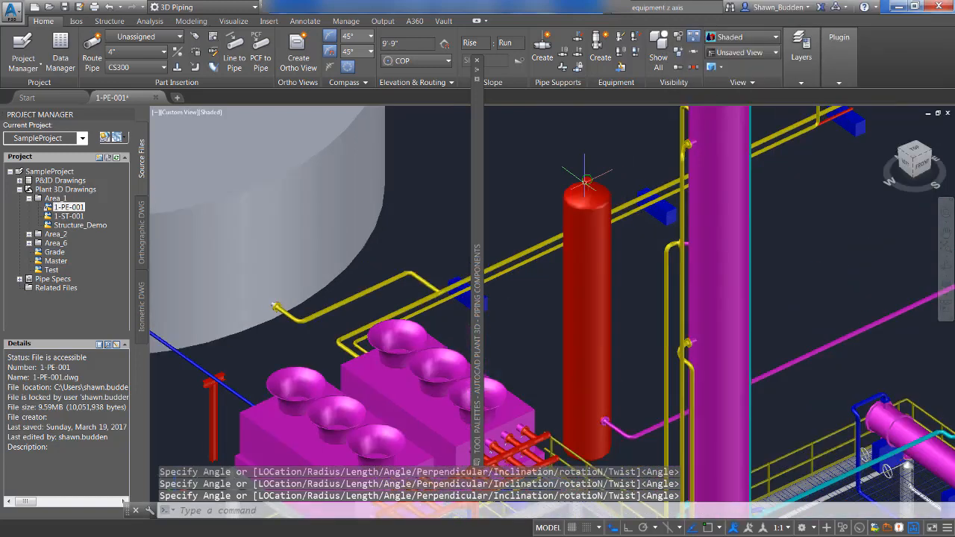
{"action": "scroll", "coordinate": [586, 182], "scroll_direction": "up", "scroll_amount": 5}
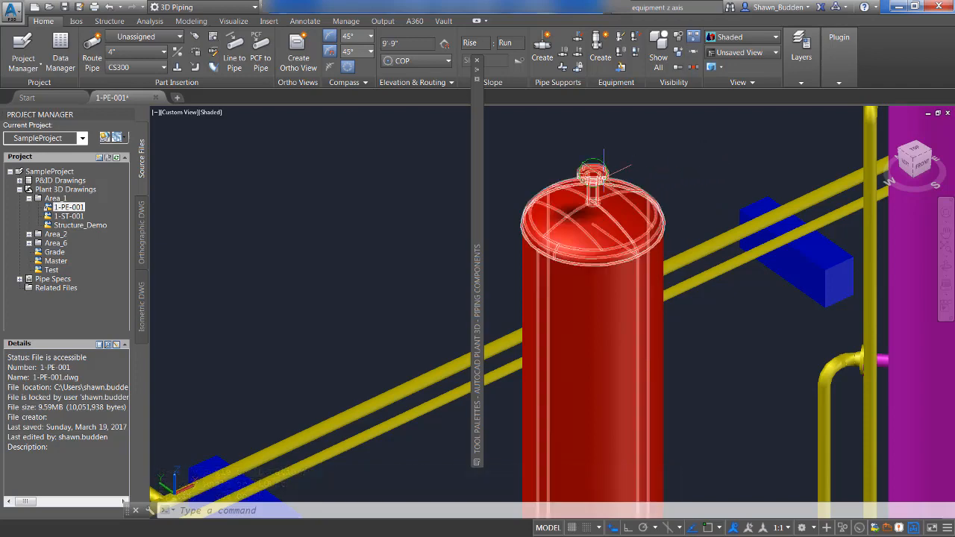
{"action": "double_click", "coordinate": [601, 172]}
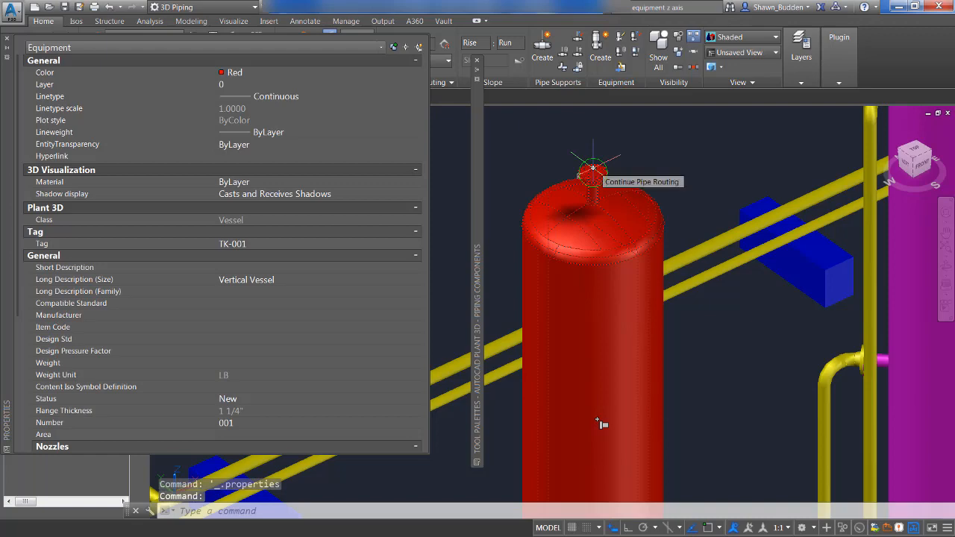
{"action": "left_click", "coordinate": [594, 167]}
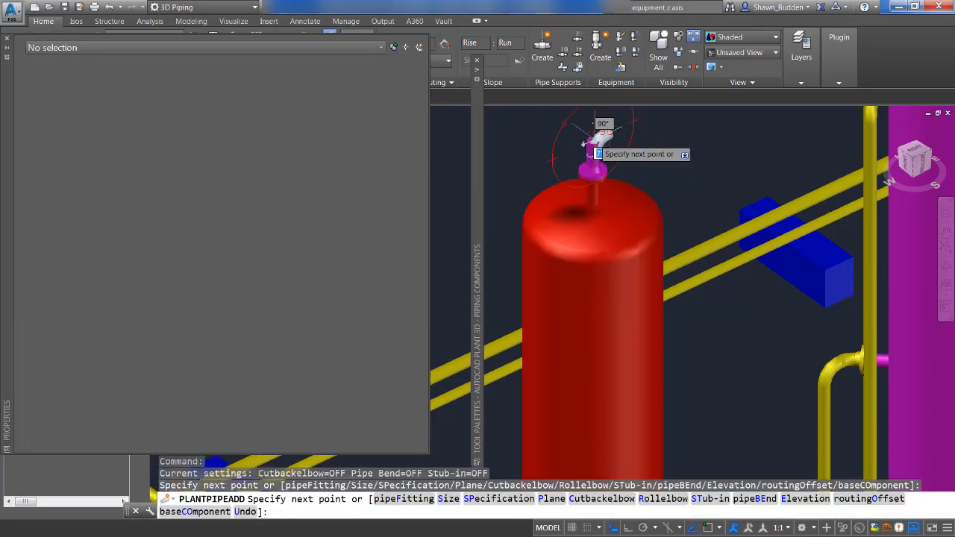
{"action": "right_click", "coordinate": [598, 153]}
{"action": "left_click", "coordinate": [613, 145]}
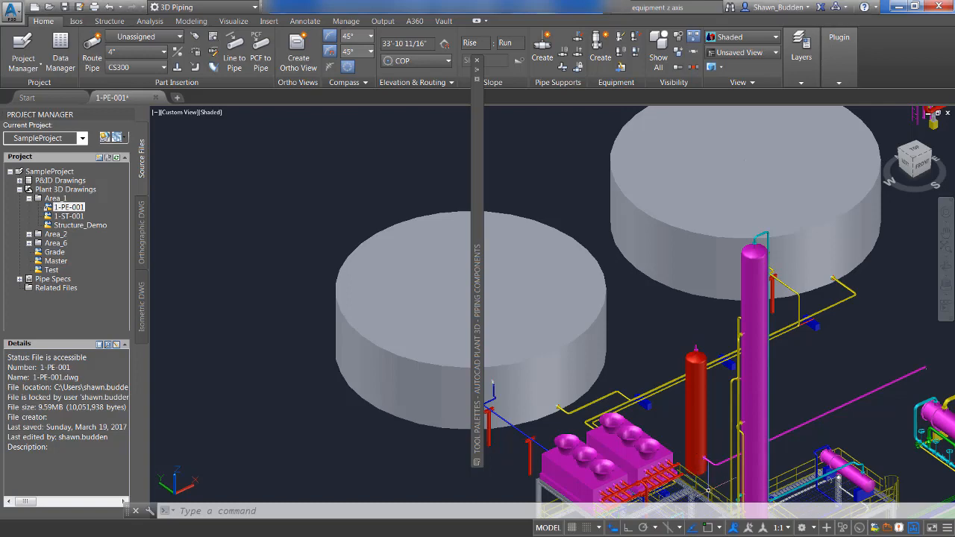
Move the red vessel by its base grip a distance of 14' at an angle of 45°.
{"action": "scroll", "coordinate": [696, 470], "scroll_direction": "up", "scroll_amount": 6}
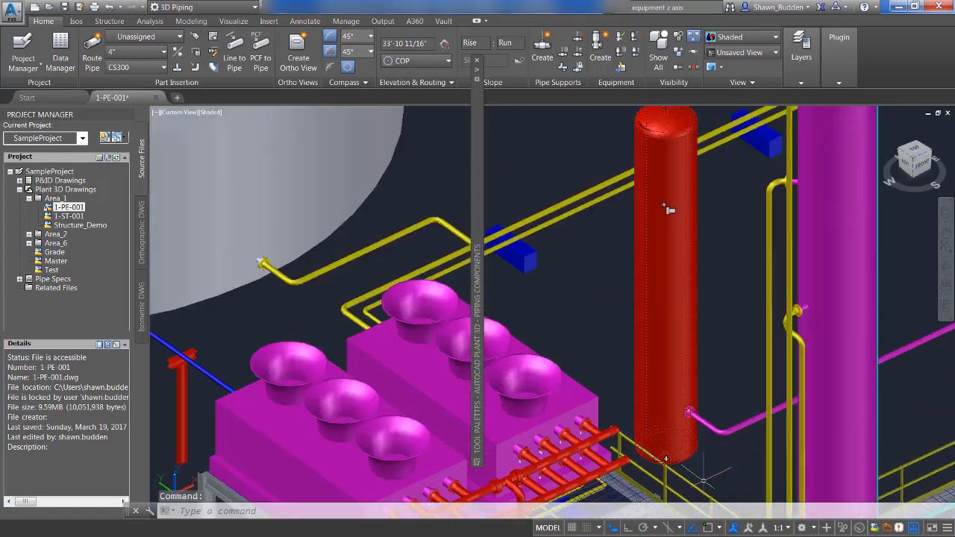
{"action": "middle_click_drag", "start_coordinate": [697, 470], "coordinate": [676, 340]}
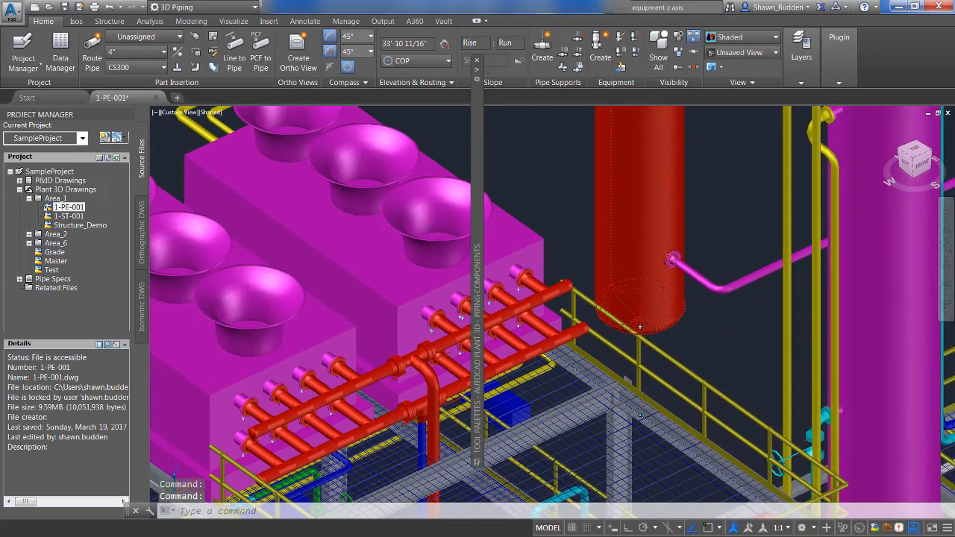
{"action": "left_click", "coordinate": [641, 415]}
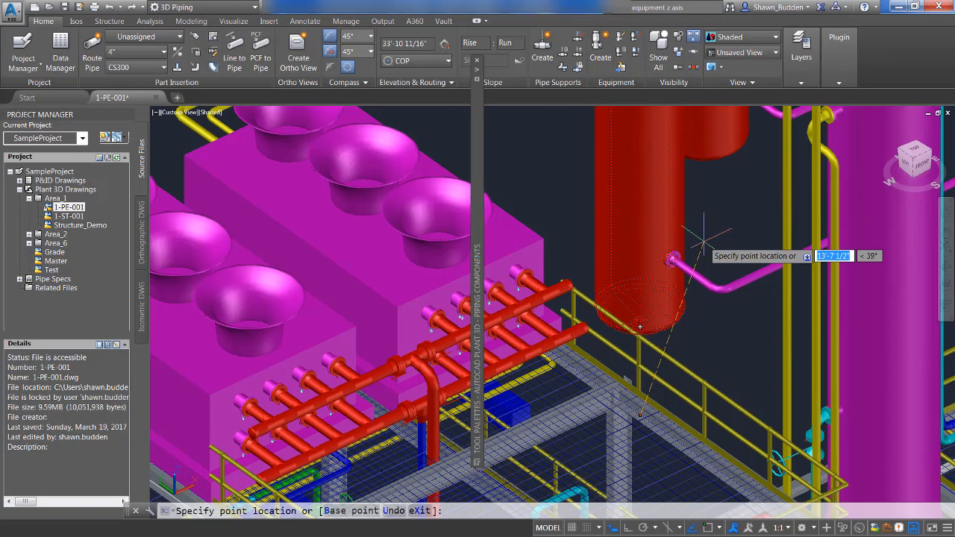
{"action": "type", "text": "14"}
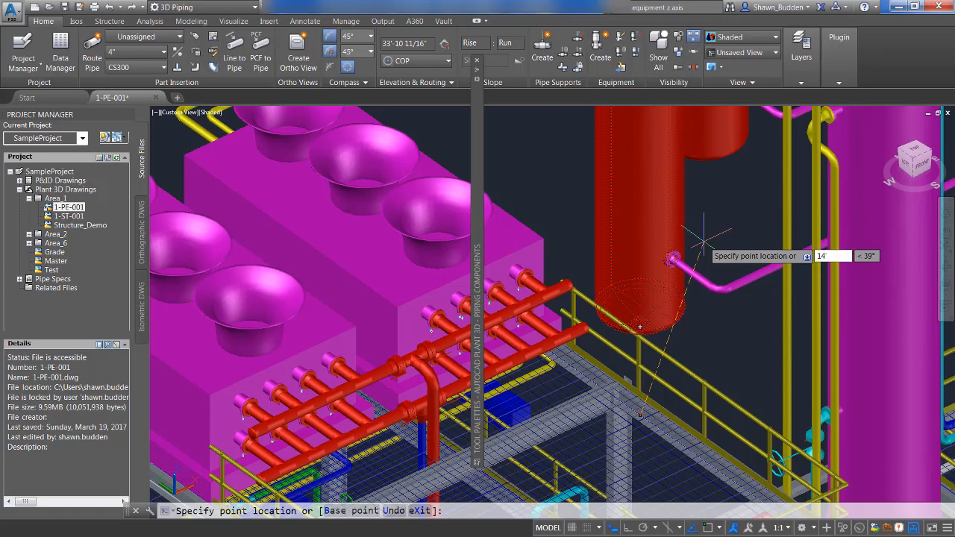
{"action": "key", "text": "Tab"}
{"action": "type", "text": "45"}
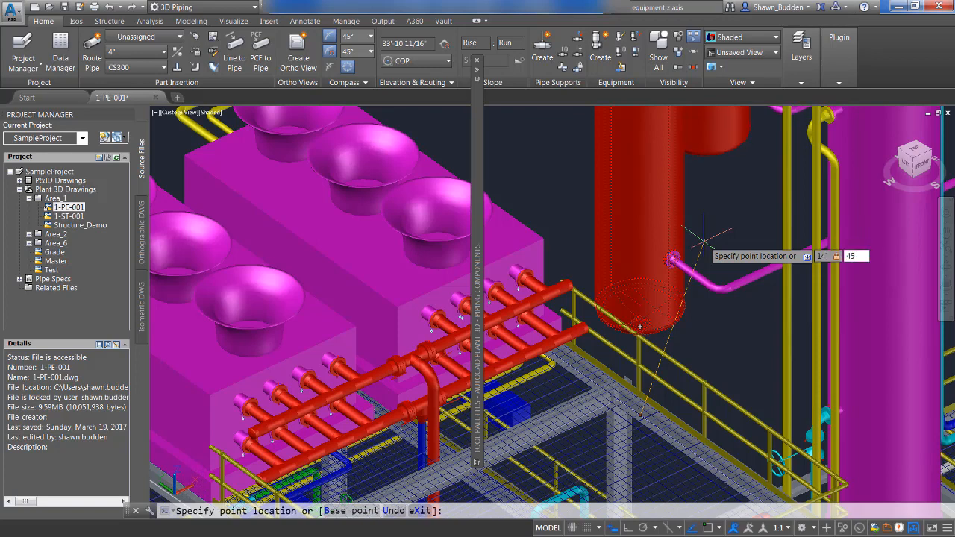
{"action": "key", "text": "Return"}
{"action": "scroll", "coordinate": [693, 228], "scroll_direction": "down", "scroll_amount": 3}
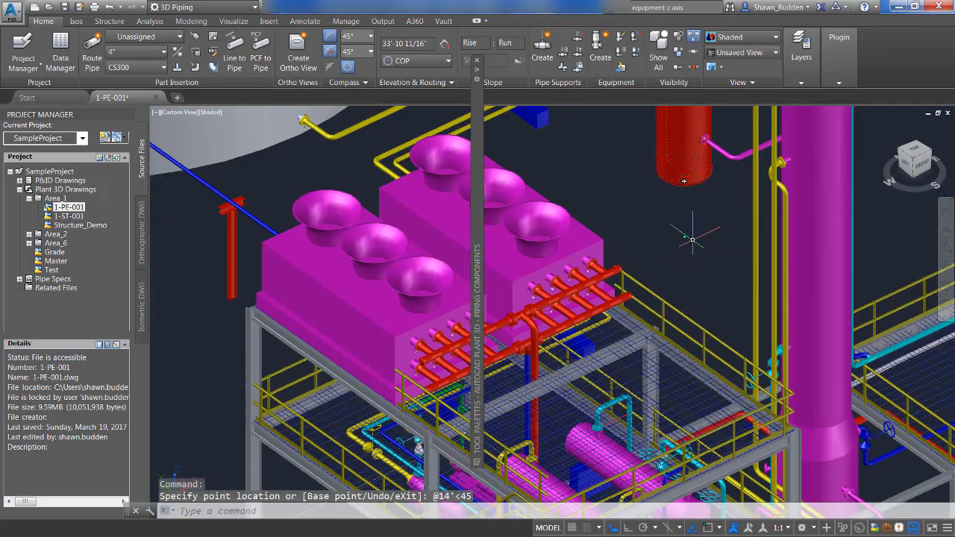
Assign the red vessel a new equipment tag with type TK and number 005, and check the tag on the vessel.
{"action": "scroll", "coordinate": [686, 228], "scroll_direction": "up", "scroll_amount": 4}
{"action": "scroll", "coordinate": [686, 227], "scroll_direction": "down", "scroll_amount": 6}
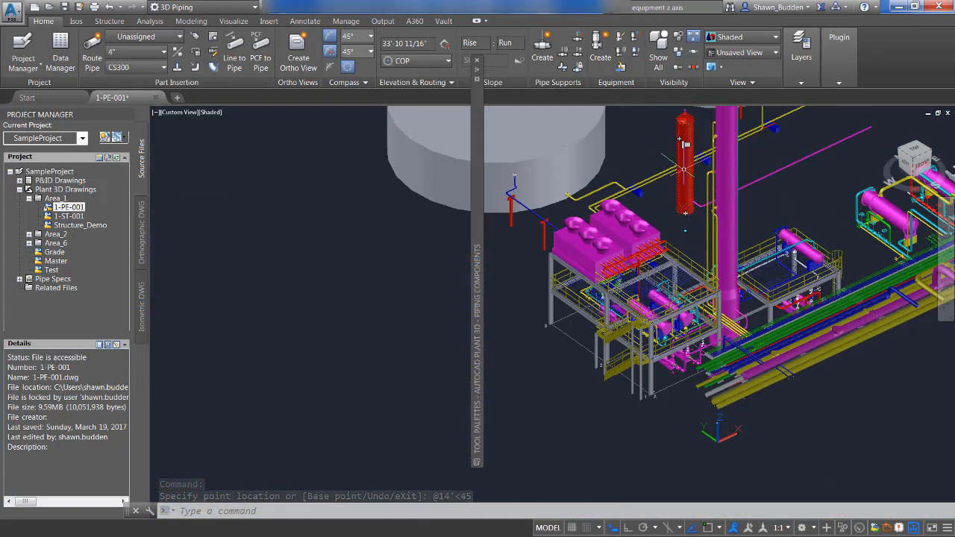
{"action": "right_click", "coordinate": [684, 169]}
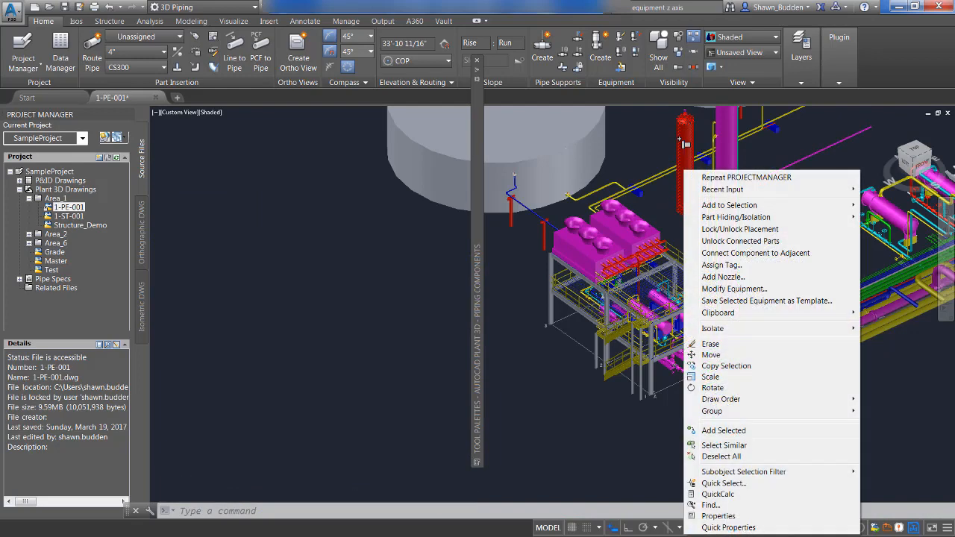
{"action": "left_click", "coordinate": [722, 266]}
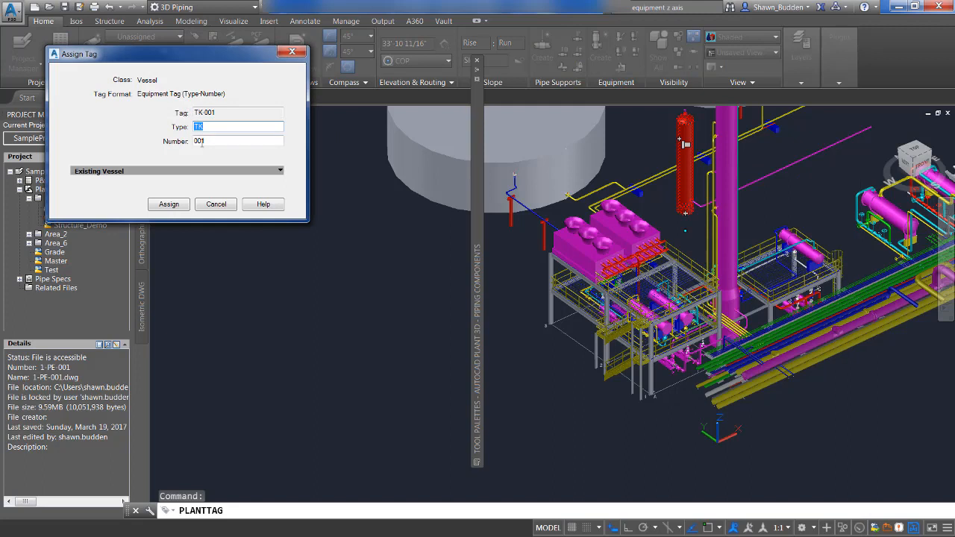
{"action": "left_click", "coordinate": [207, 140]}
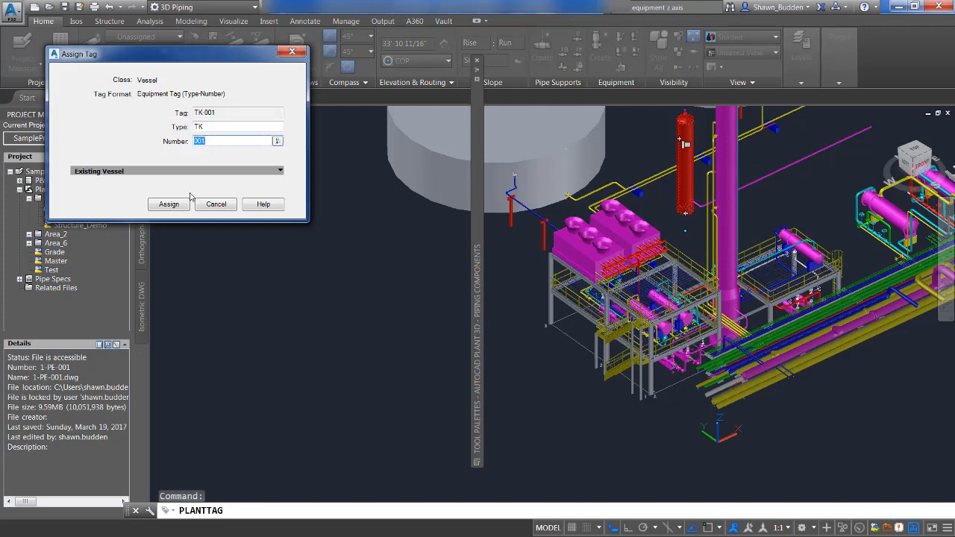
{"action": "type", "text": "005"}
{"action": "left_click", "coordinate": [169, 206]}
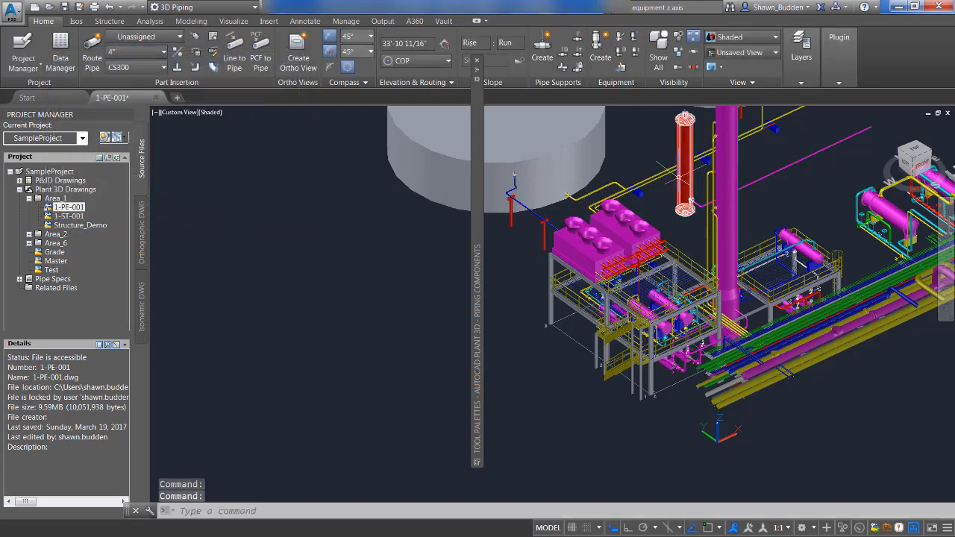
{"action": "mouse_move", "coordinate": [678, 177]}
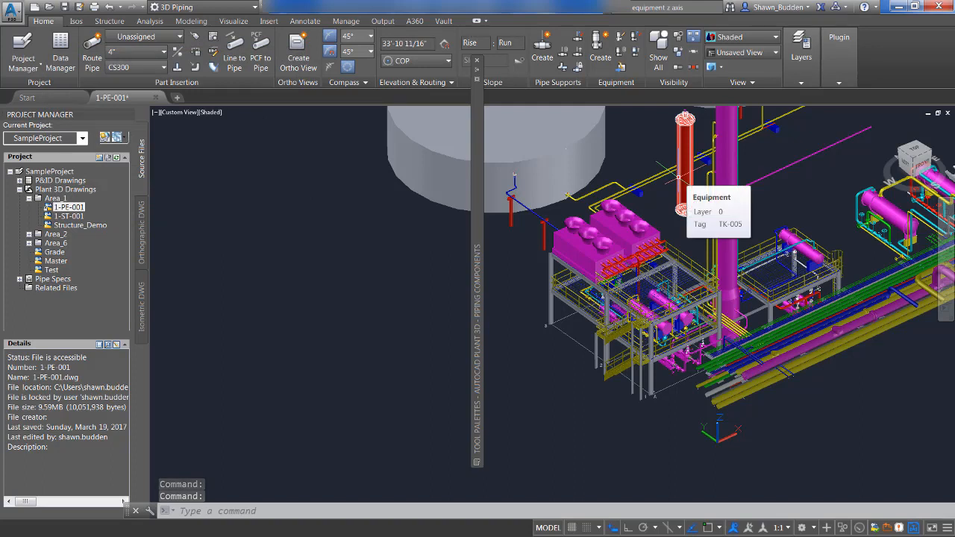